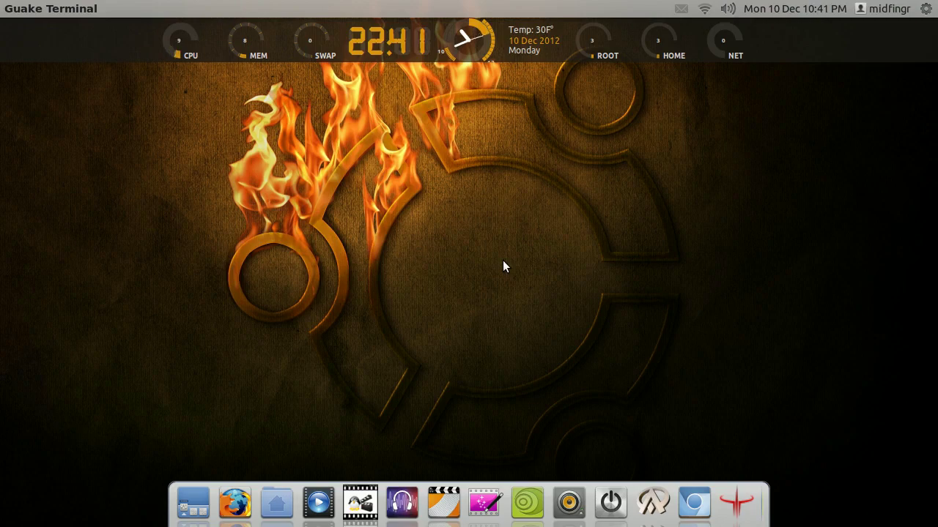
Open the Videos folder in Files and point out ffmpeg.mkv, kazam.mp4 and recordmydesktop.ogv.
click(277, 502)
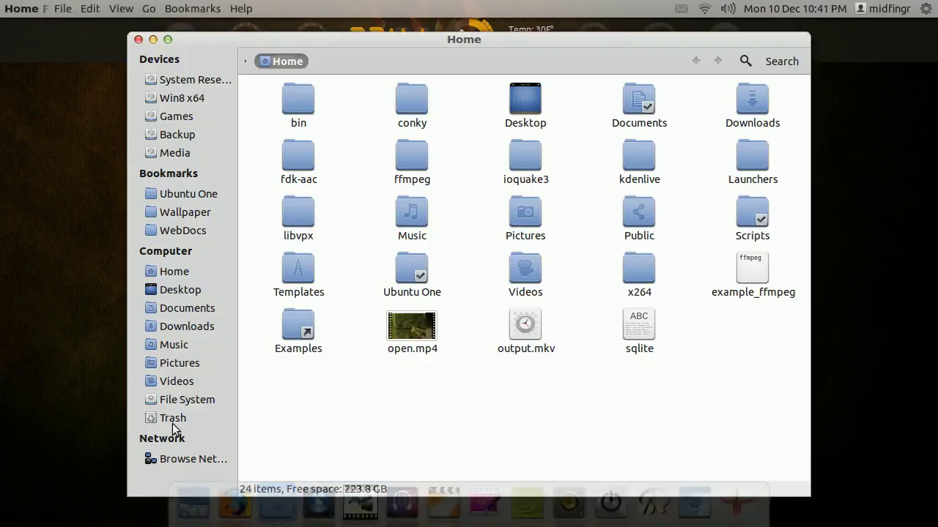
click(174, 382)
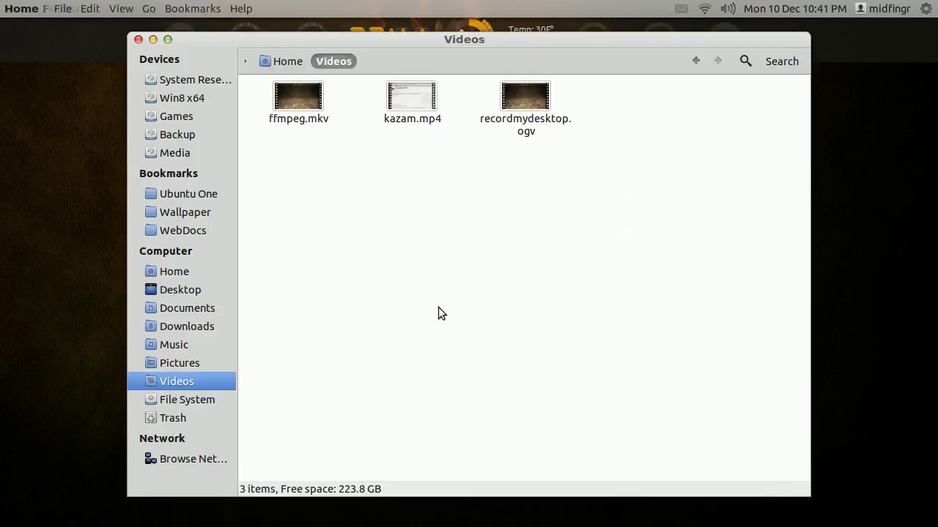
click(305, 117)
click(453, 164)
click(421, 109)
click(510, 187)
click(525, 117)
click(365, 207)
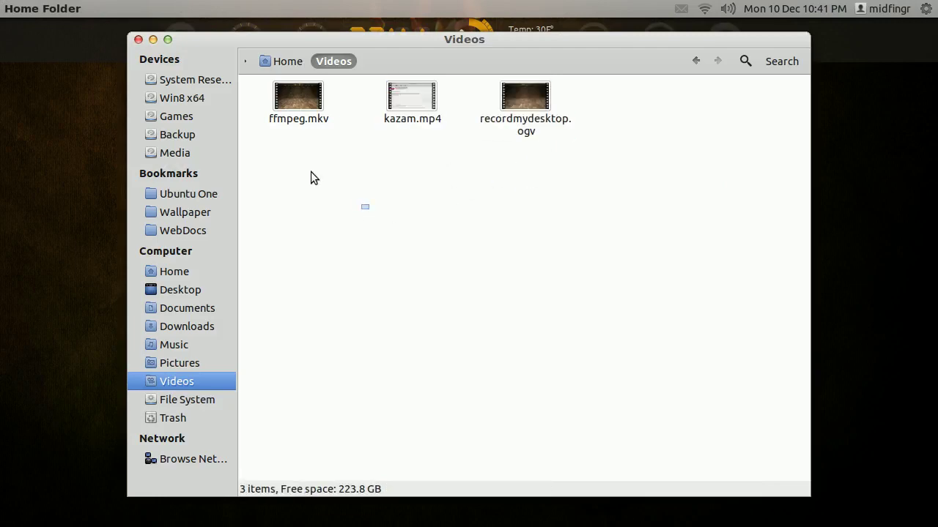
Select and deselect ffmpeg.mkv, kazam.mp4 and recordmydesktop.ogv one at a time.
click(296, 121)
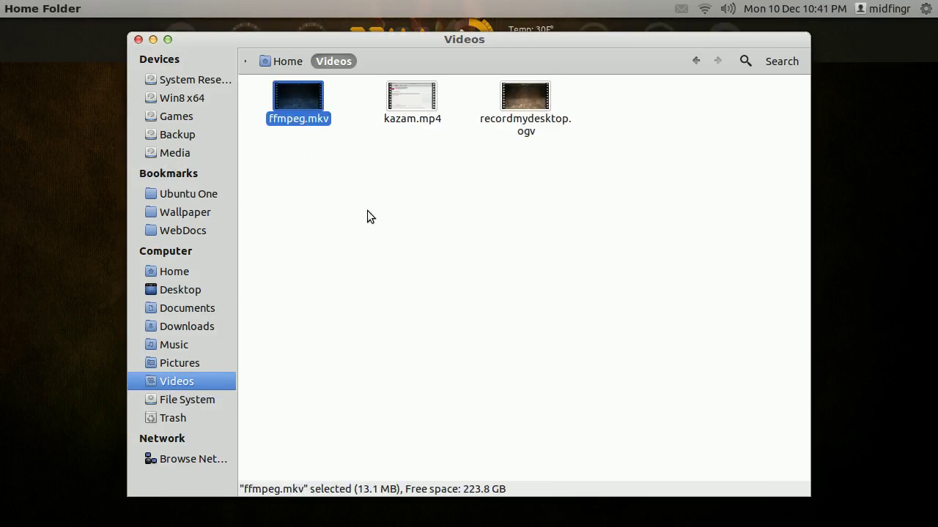
click(368, 213)
click(412, 101)
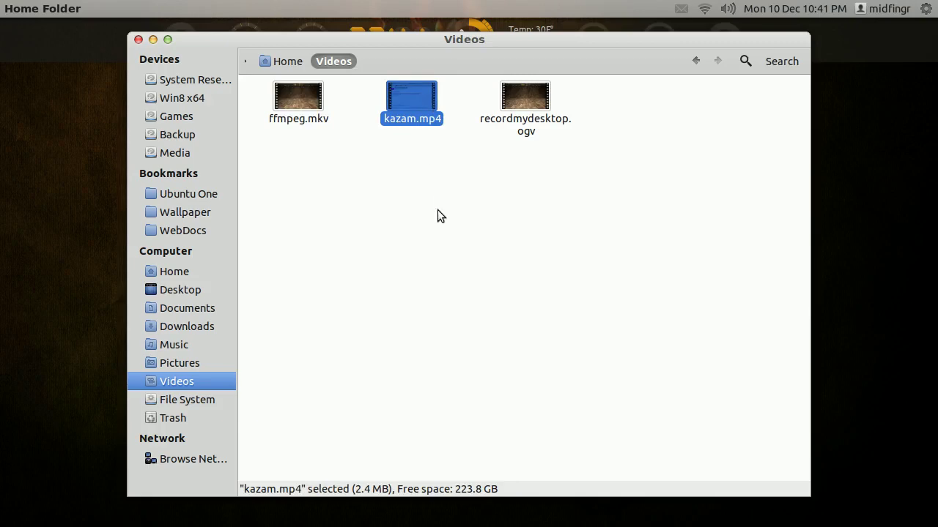
click(438, 213)
click(523, 117)
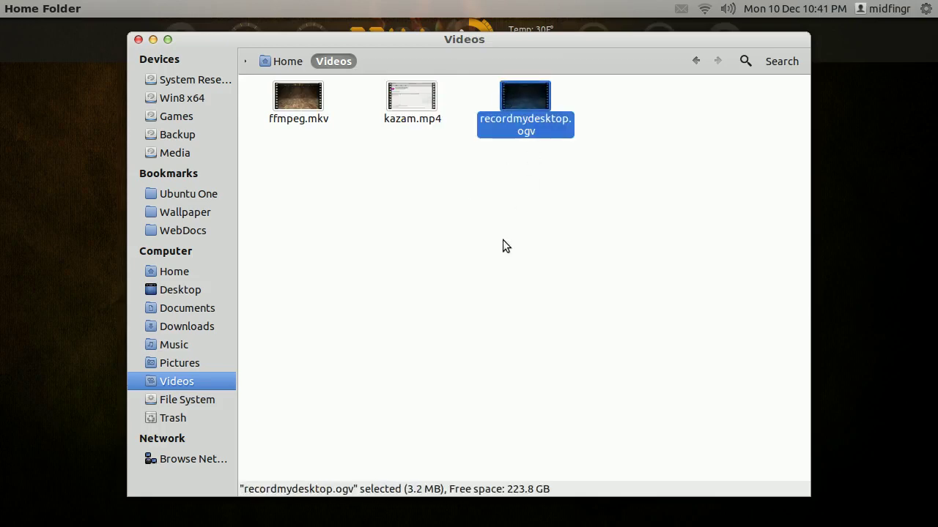
click(413, 210)
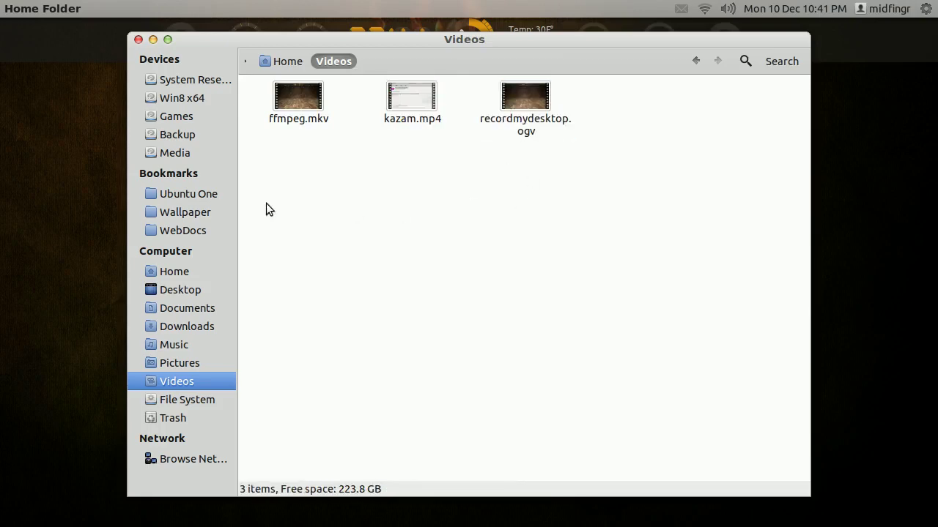
Highlight the three video files once more, then clear the selection.
click(316, 121)
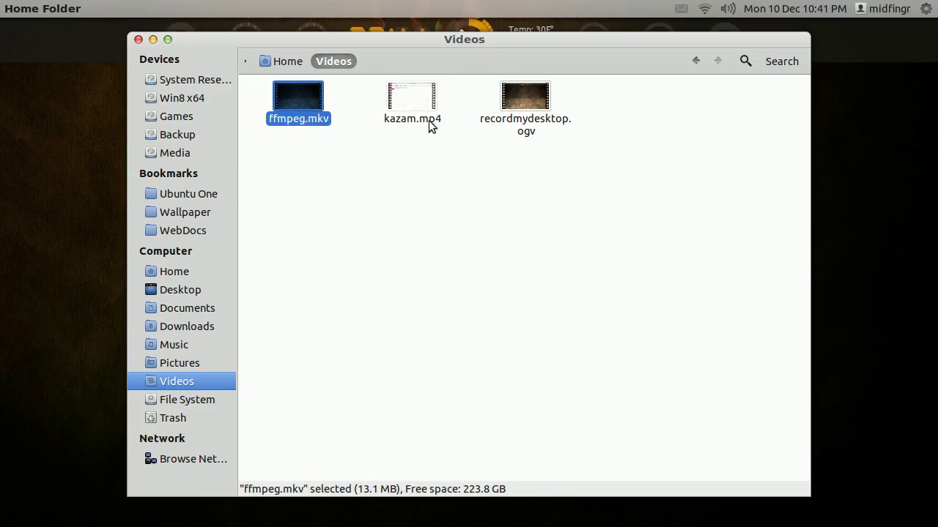
click(432, 117)
click(523, 130)
click(317, 123)
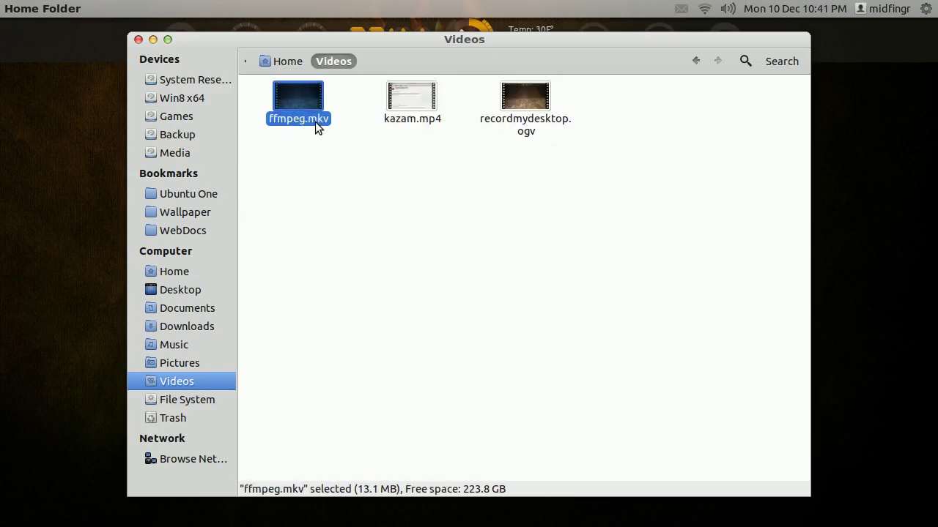
click(429, 119)
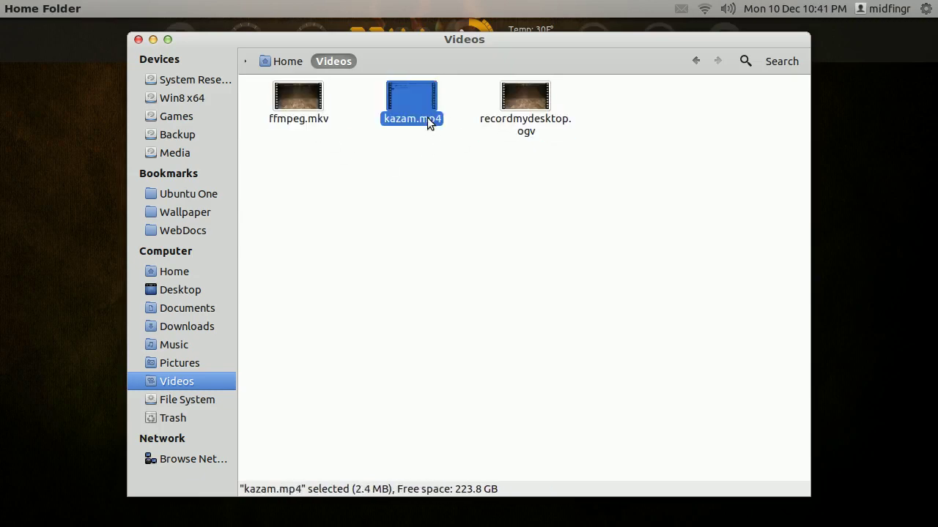
click(494, 192)
click(525, 134)
click(473, 229)
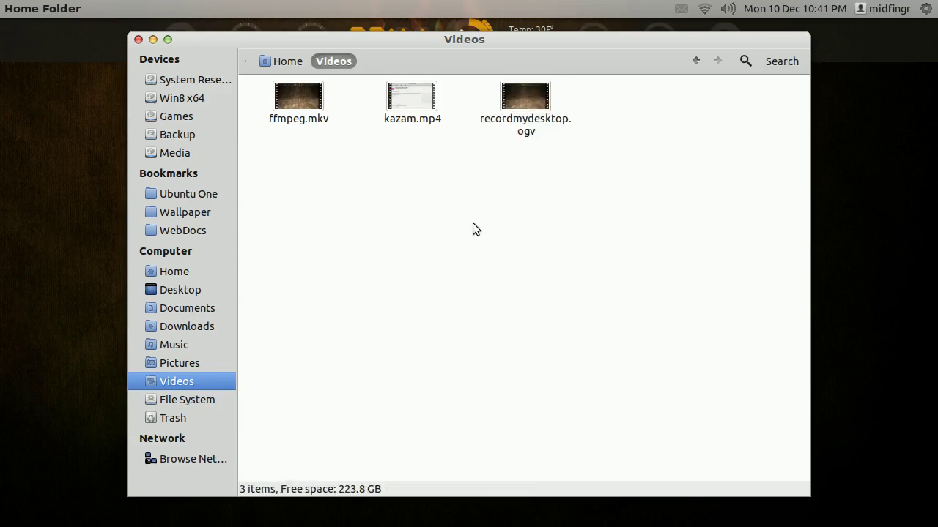
mouse_move(322, 514)
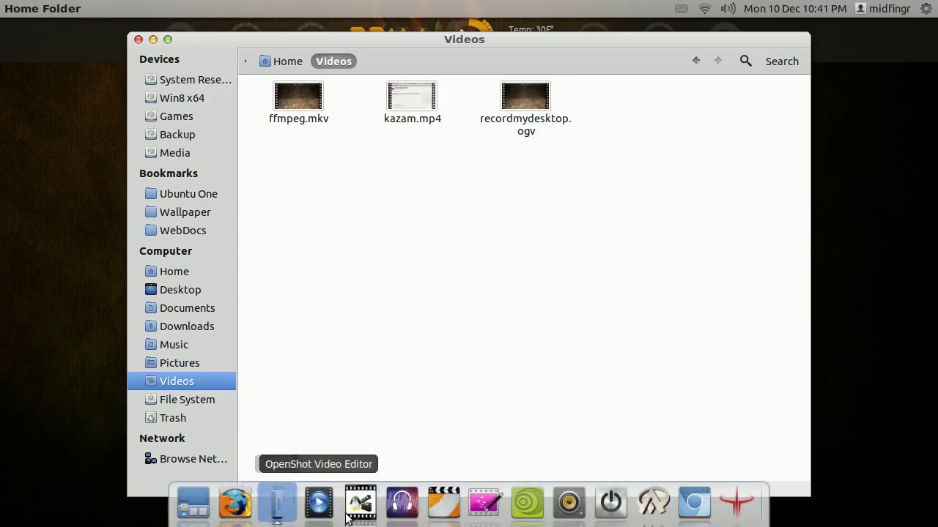
Launch Audacity and drag ffmpeg.mkv from the Videos window into its track area.
click(402, 505)
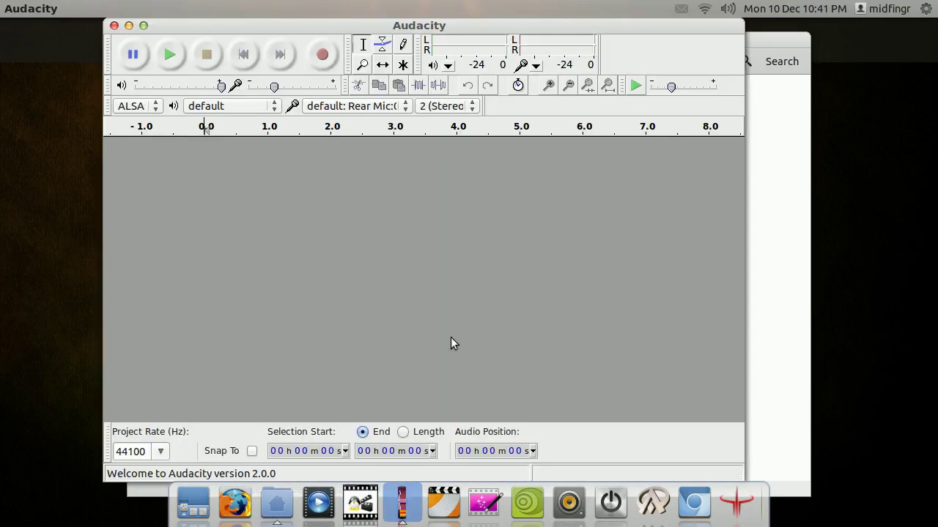
click(759, 324)
drag(463, 44, 748, 92)
click(590, 166)
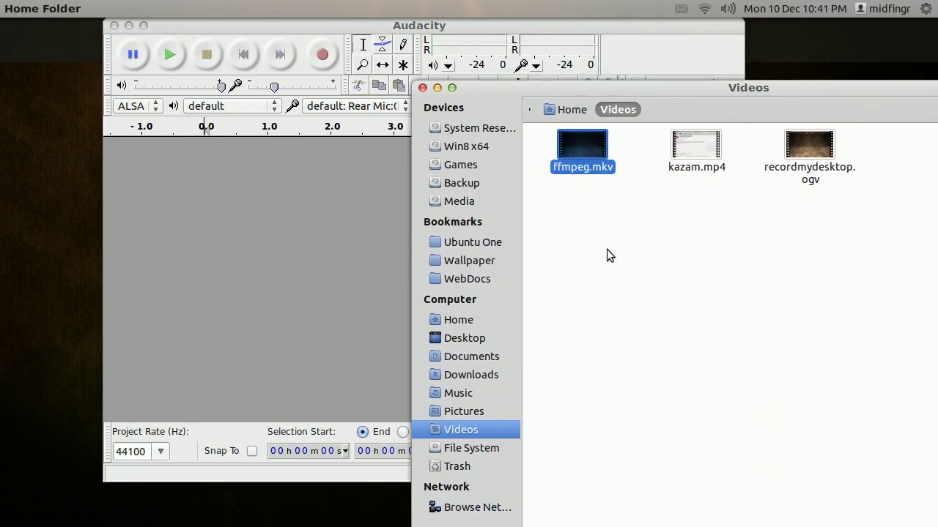
drag(585, 159, 271, 282)
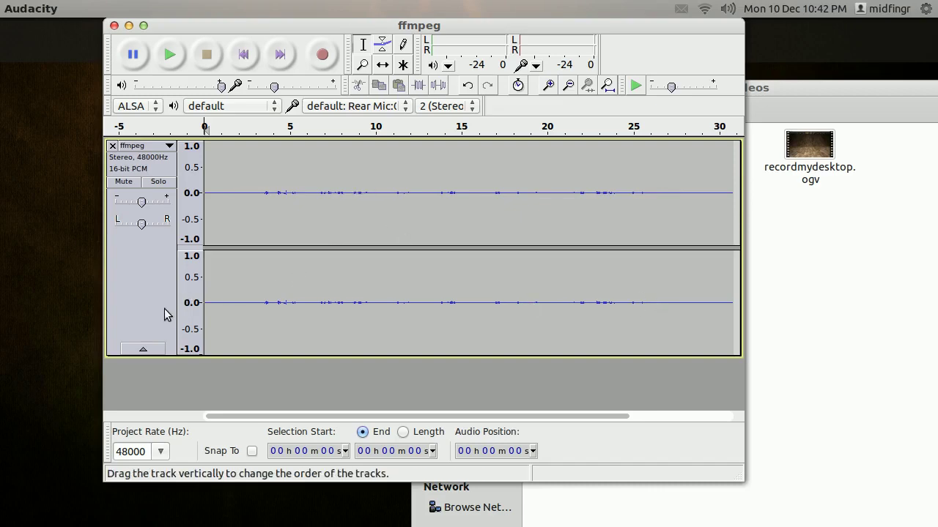
Select the ffmpeg track and apply Normalize at -1.0 dB peak, removing DC offset.
click(133, 312)
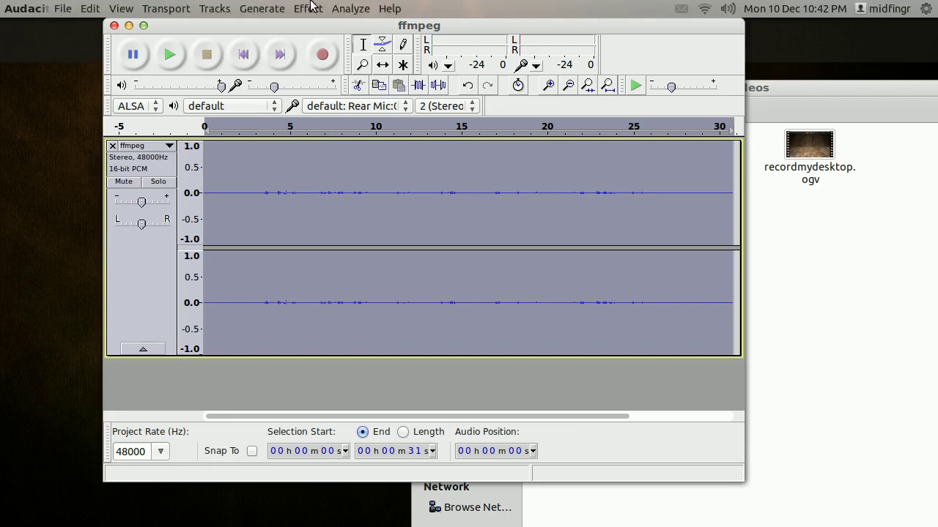
click(313, 8)
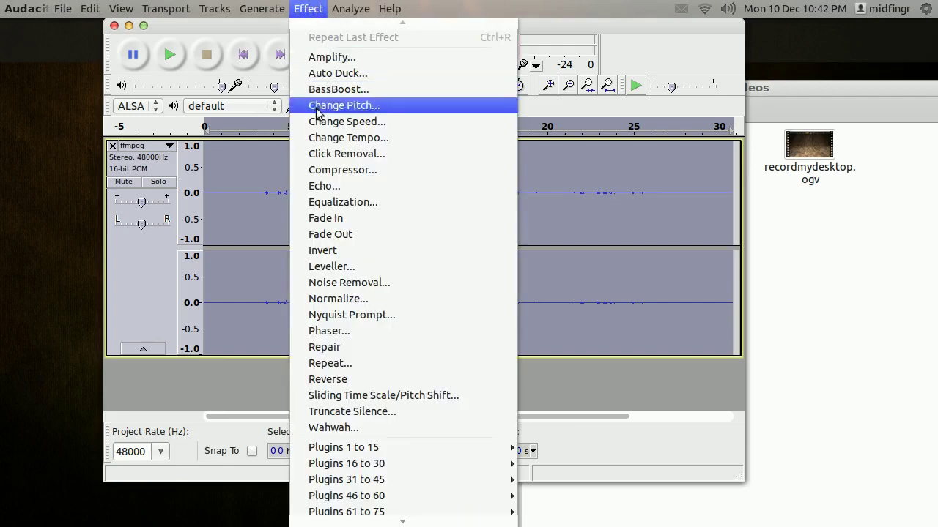
click(339, 299)
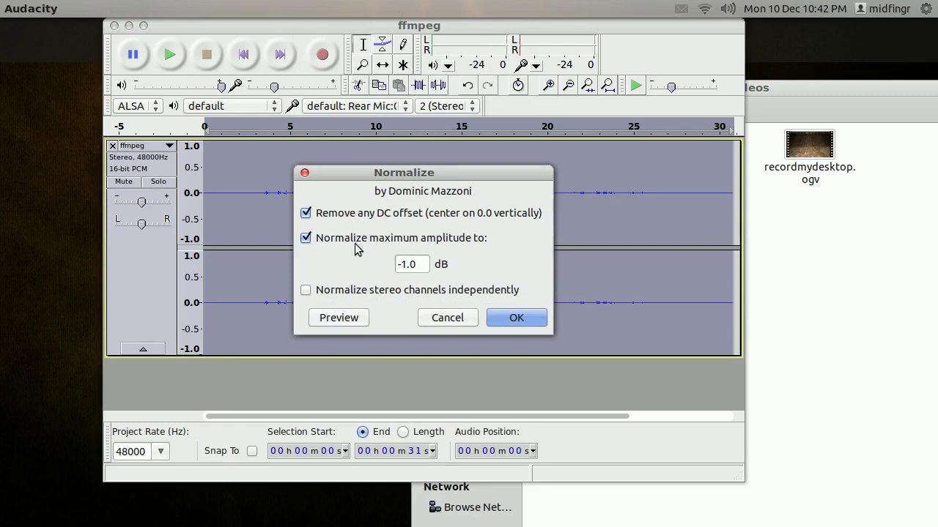
click(515, 320)
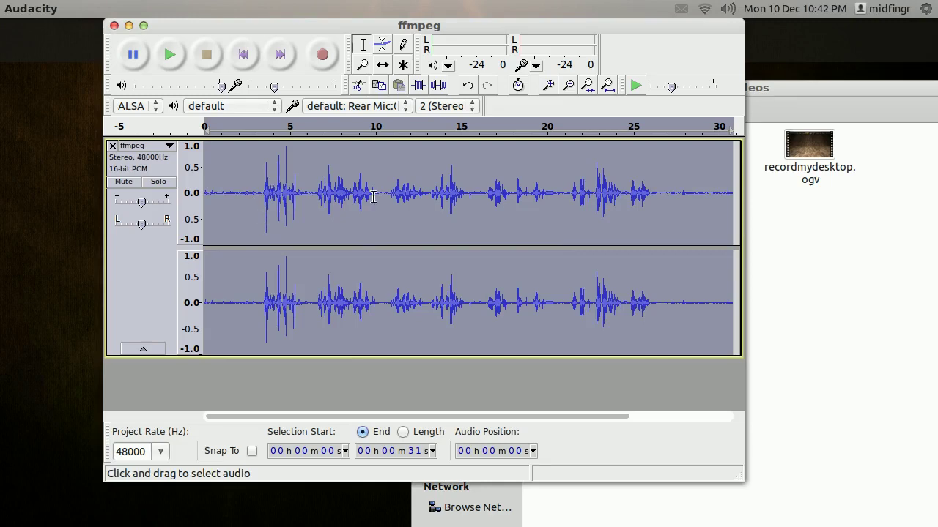
Select the noise-only stretch from 15 s to 16 s of the ffmpeg track.
click(460, 231)
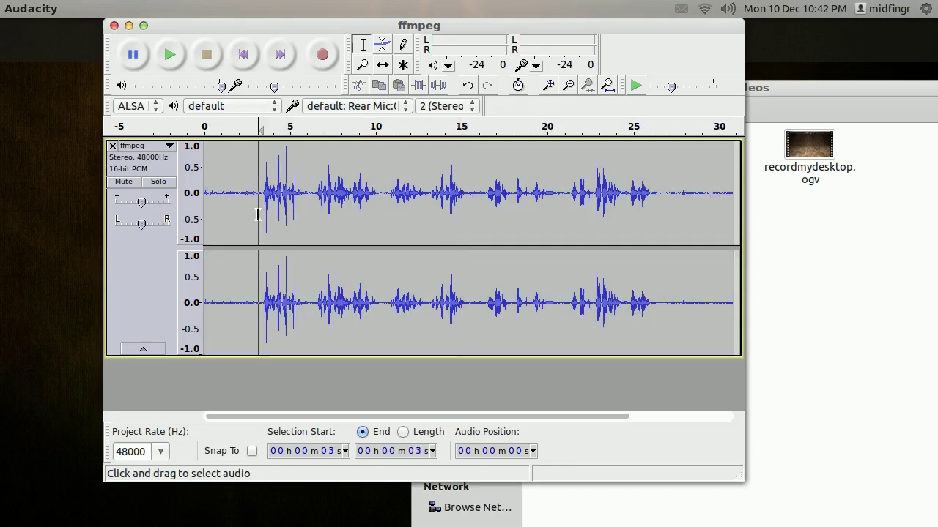
drag(257, 214, 199, 218)
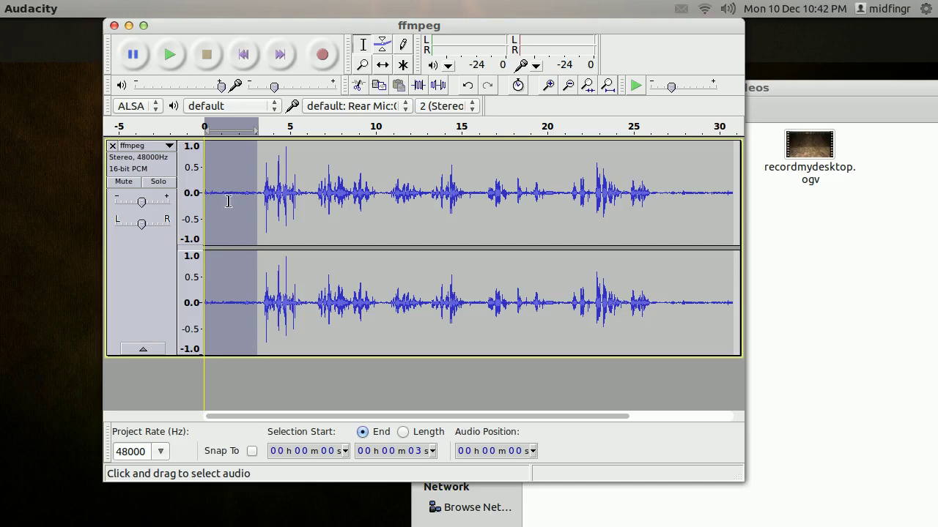
click(249, 224)
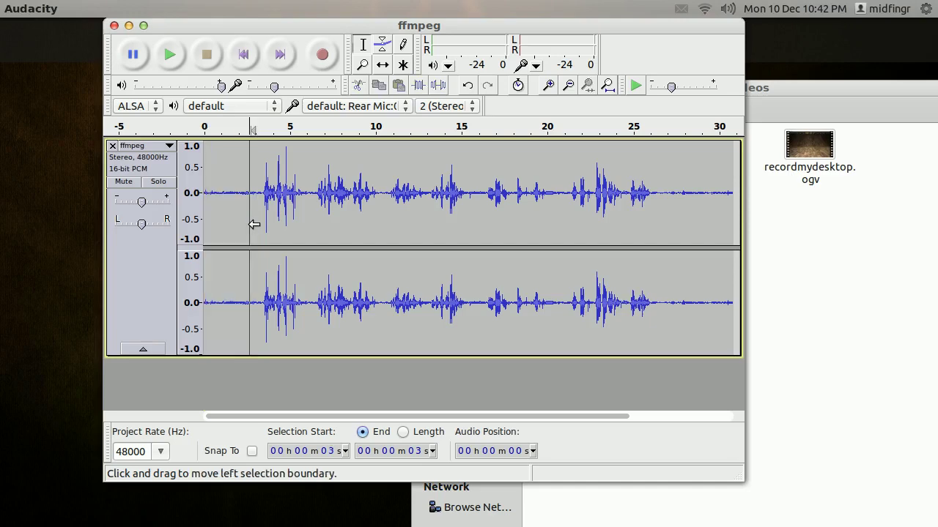
click(478, 232)
click(472, 236)
click(465, 232)
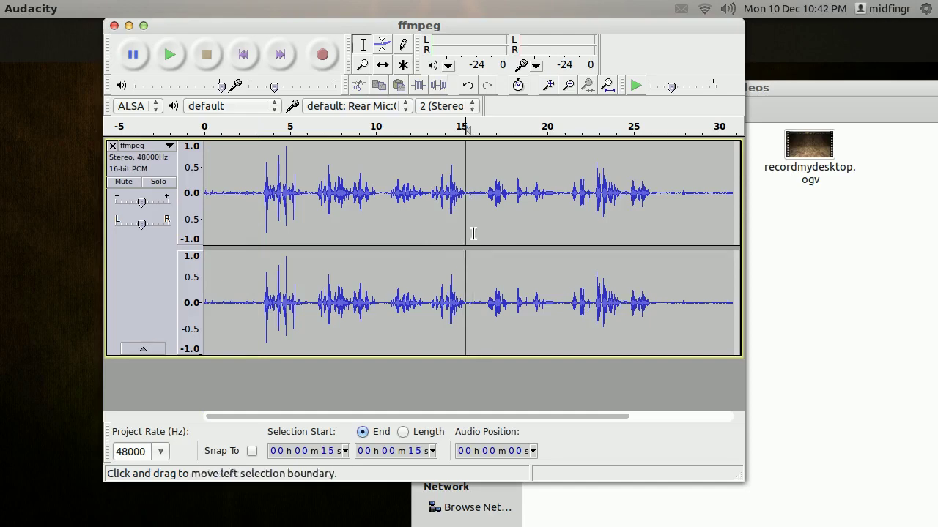
drag(467, 229, 484, 230)
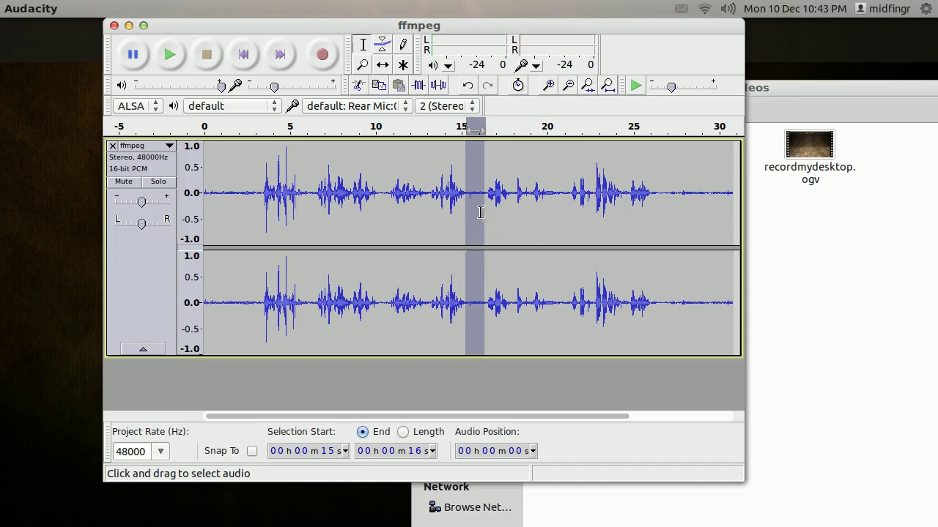
Capture a noise profile from that stretch with Noise Removal.
click(309, 8)
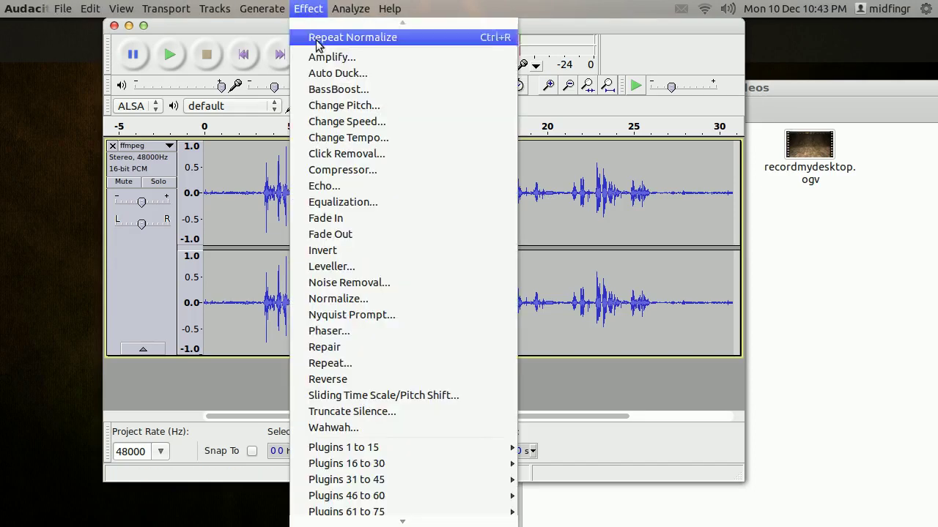
click(378, 282)
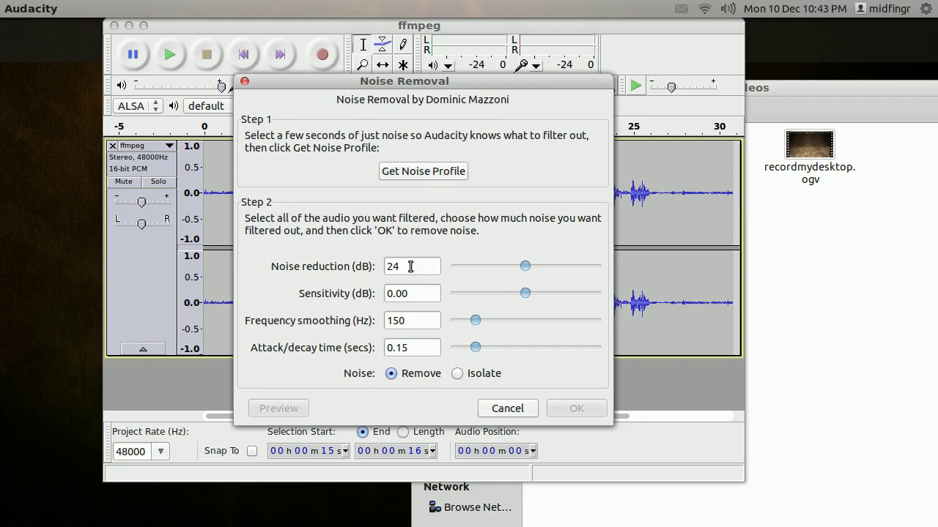
click(430, 173)
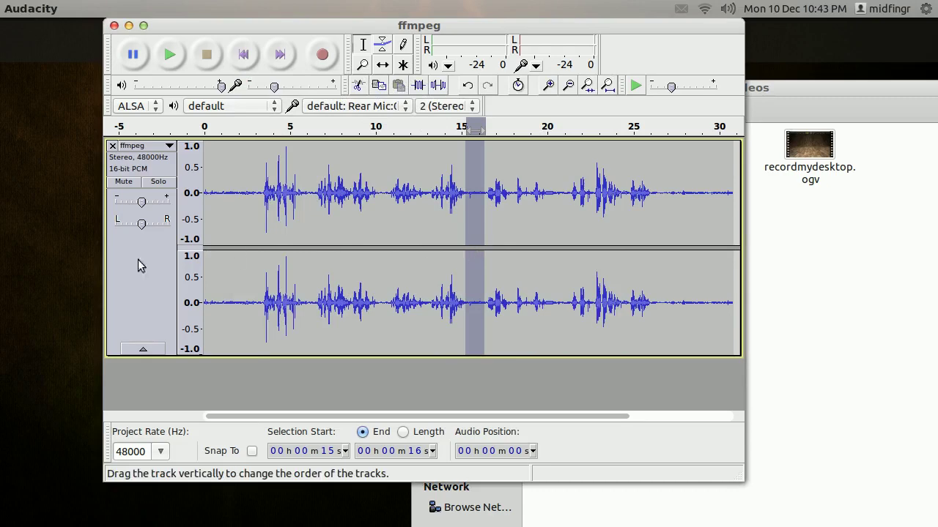
Apply Noise Removal to the entire ffmpeg track.
click(141, 313)
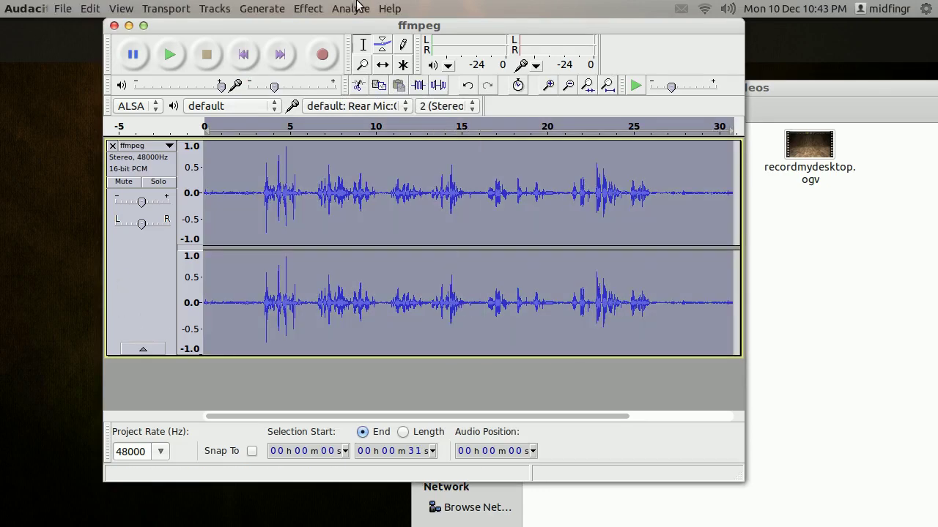
click(317, 10)
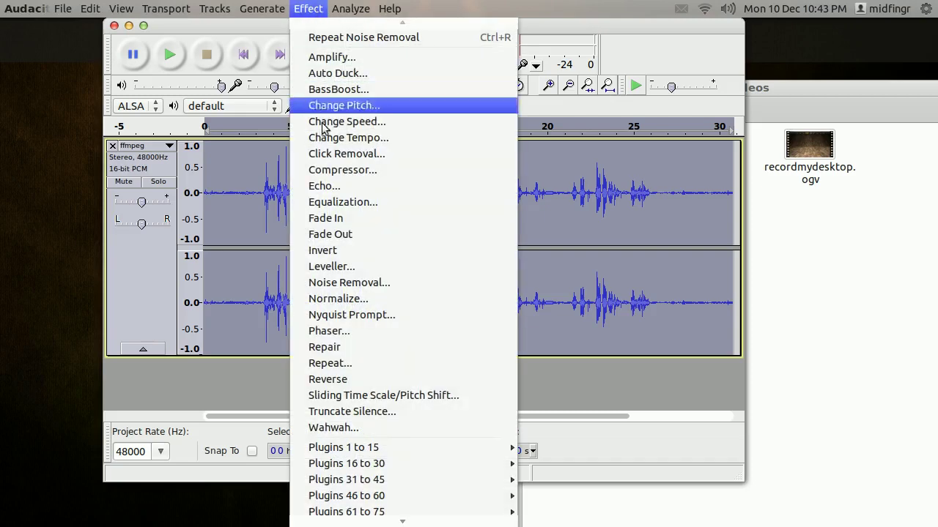
click(362, 284)
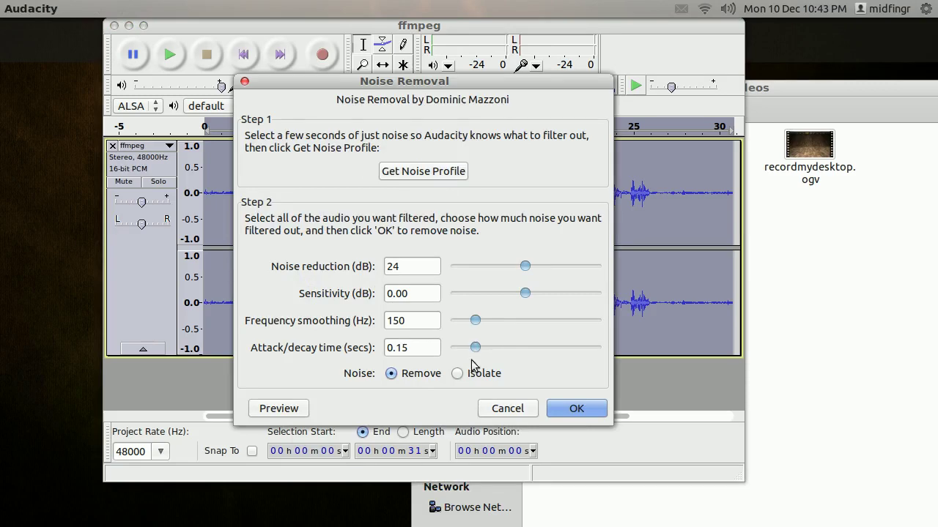
click(576, 409)
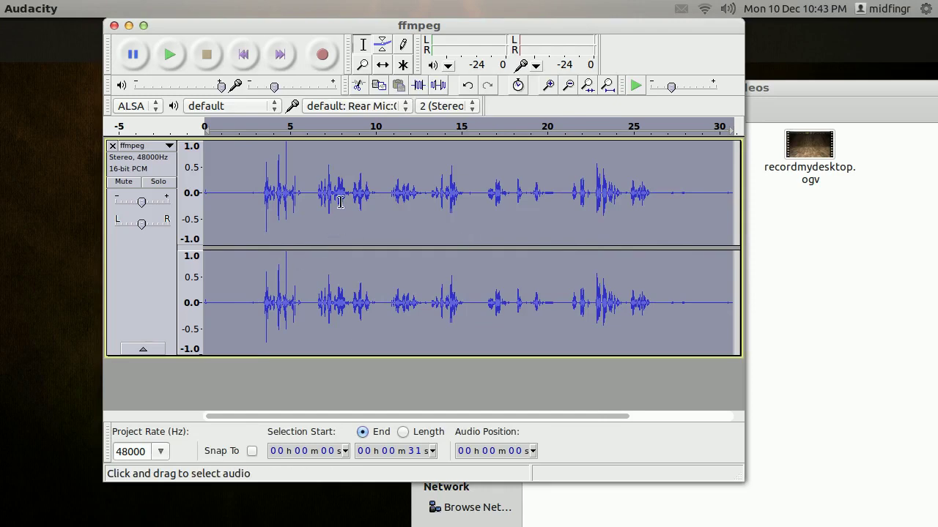
Select the first three seconds (0–3 s) of the track.
click(211, 219)
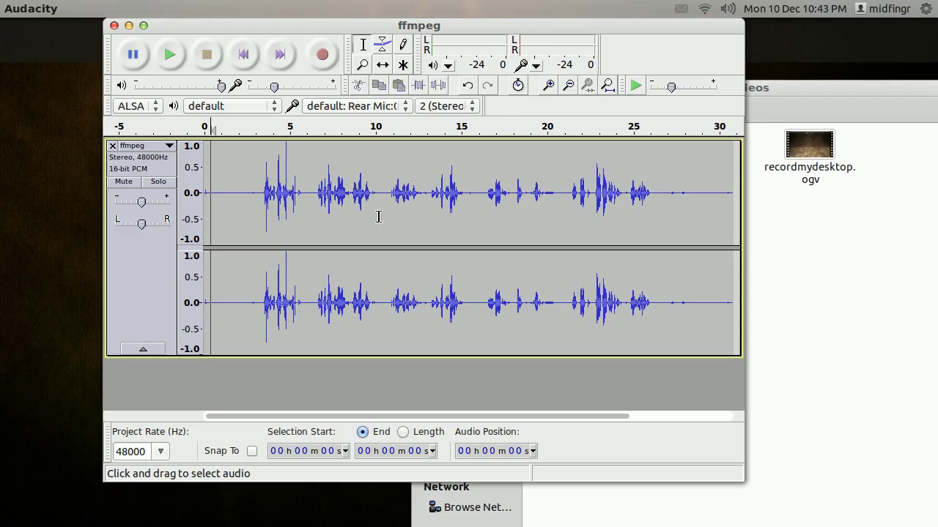
click(262, 220)
click(260, 220)
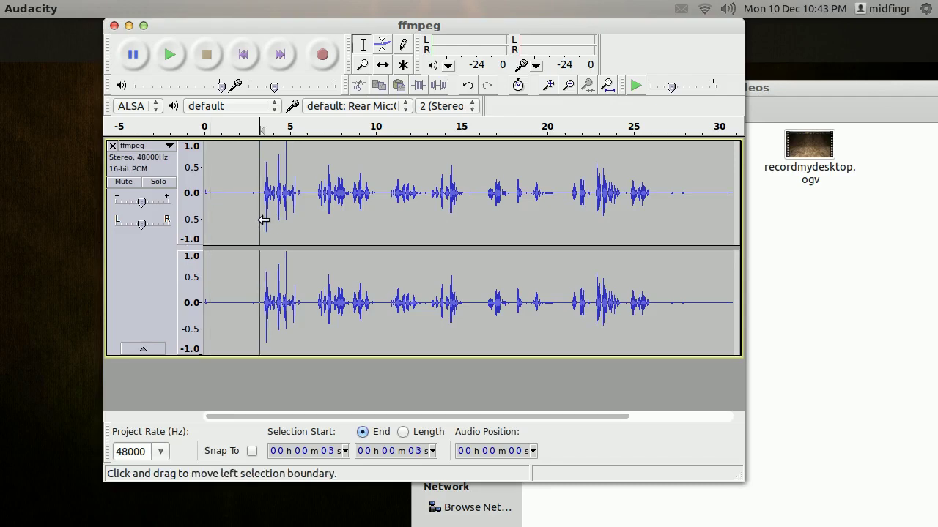
drag(263, 219, 205, 220)
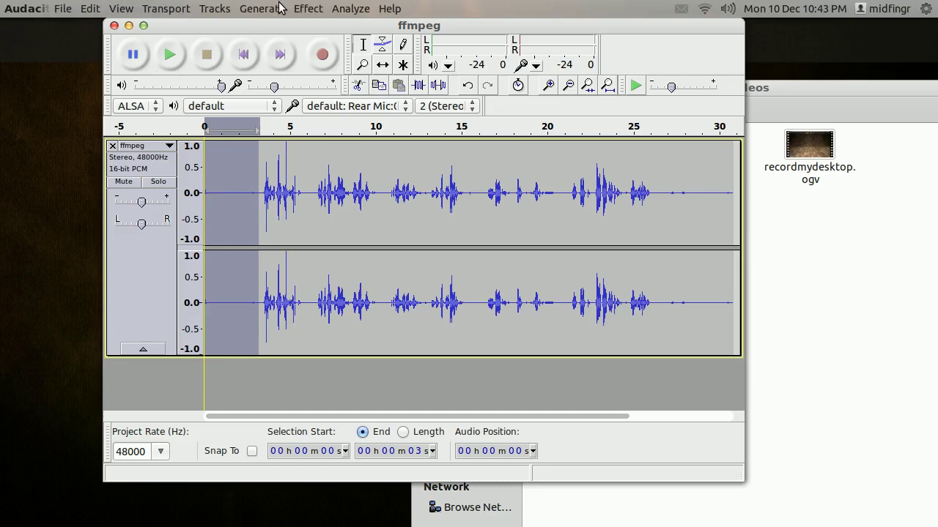
click(277, 8)
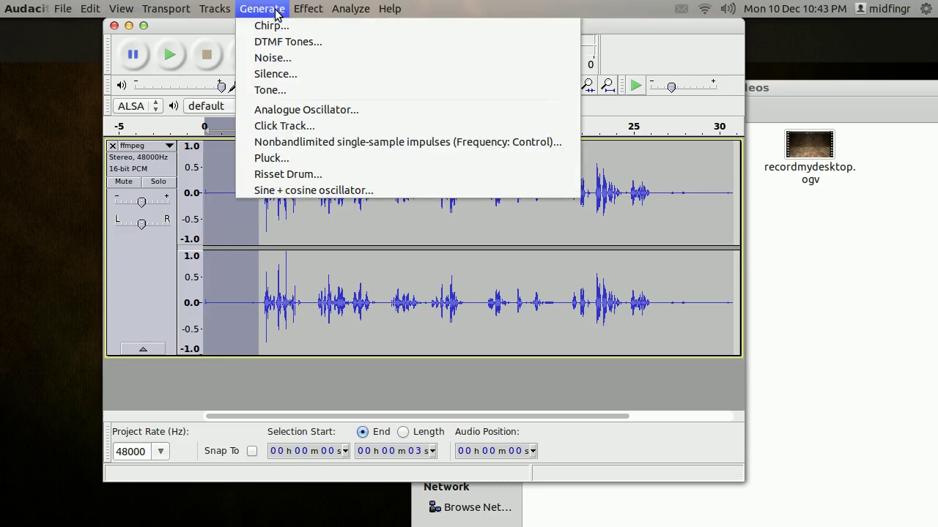
Replace the 0–3 s selection with generated silence.
click(291, 74)
click(477, 279)
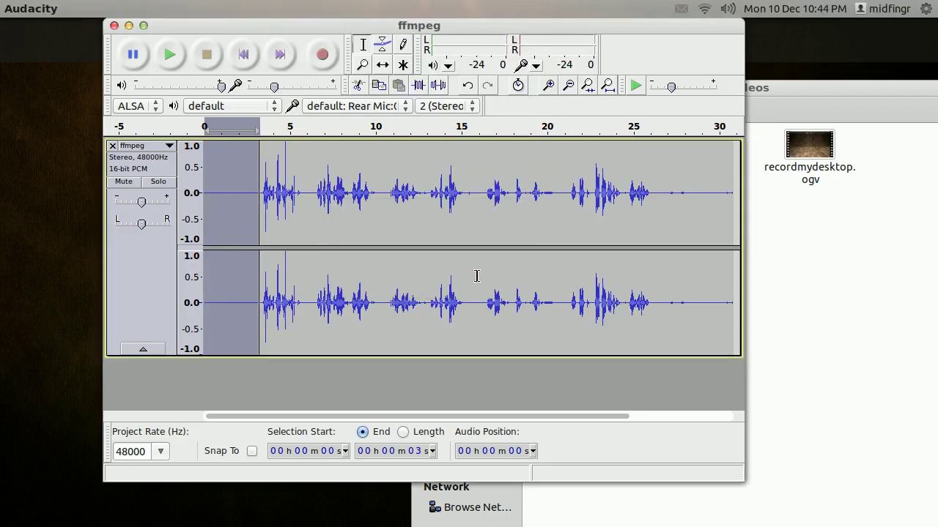
click(251, 230)
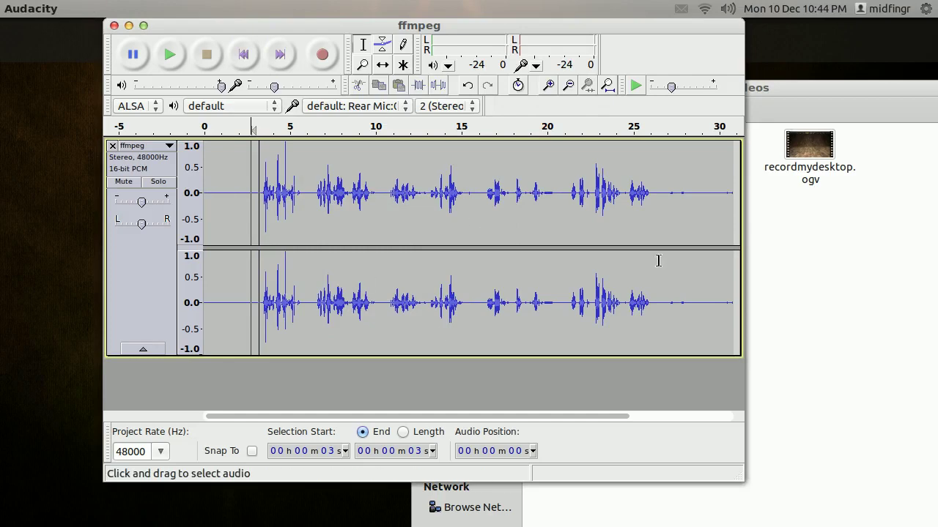
Select 26–31 s and fill it with generated silence, then deselect.
click(653, 217)
drag(657, 216, 730, 216)
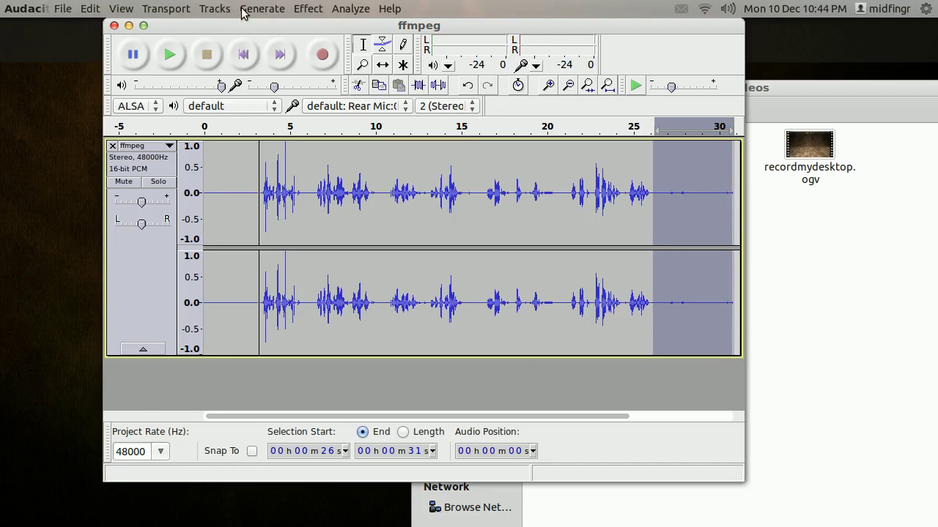
click(260, 8)
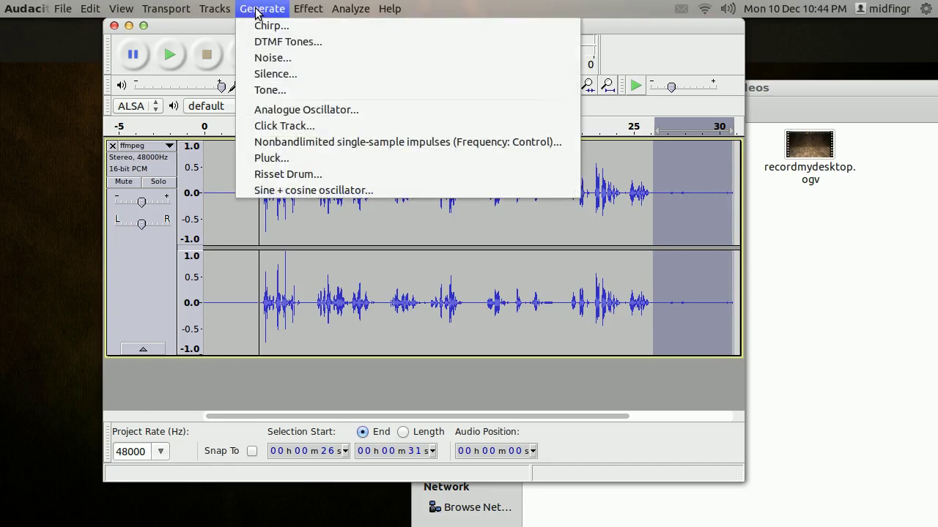
click(268, 73)
click(477, 280)
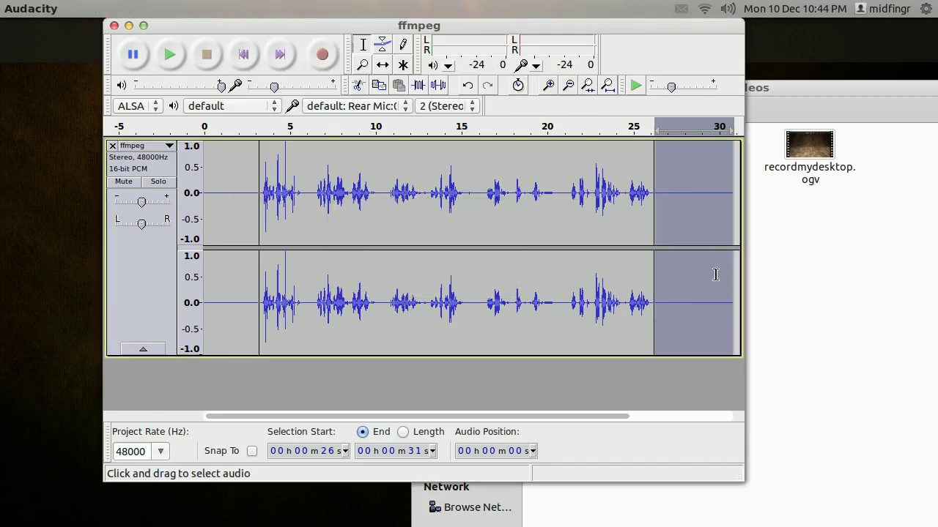
click(680, 231)
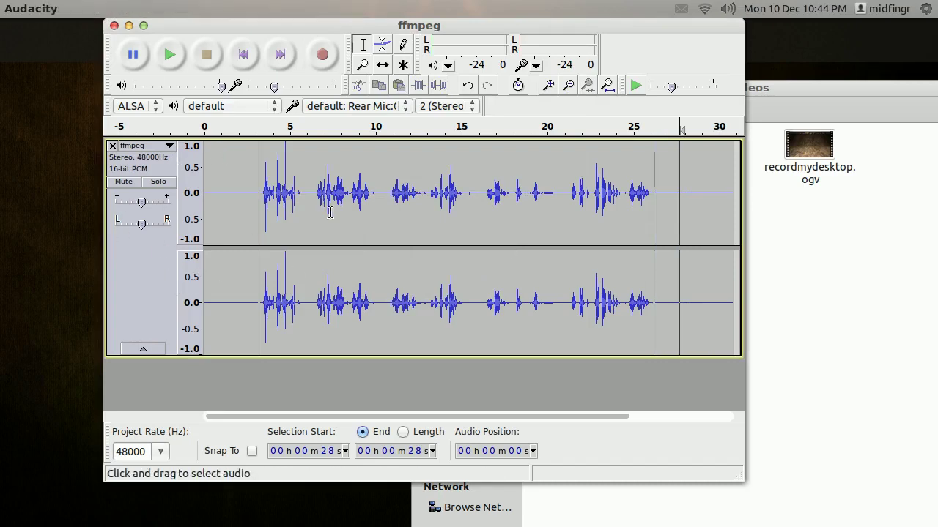
mouse_move(56, 8)
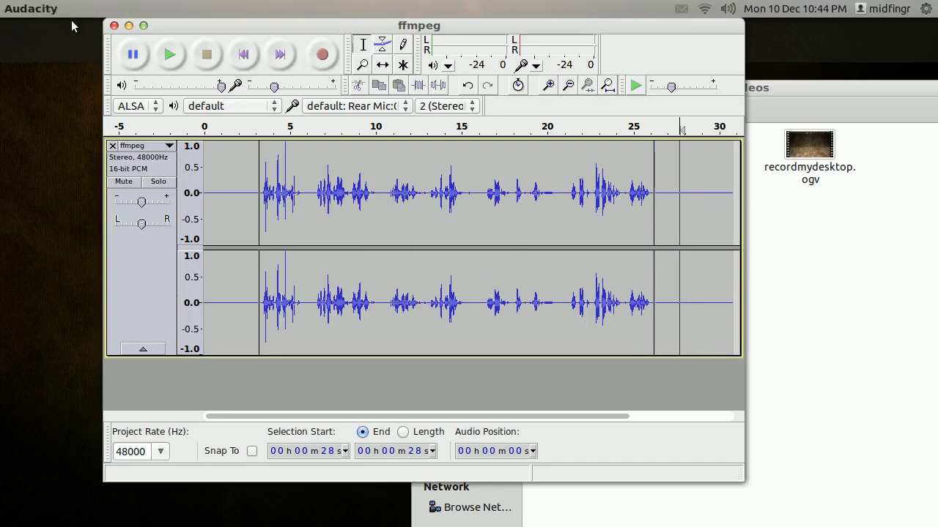
Export the track as ffmpeg.mp3 in Videos at constant 128 kbps, leaving metadata empty.
click(62, 8)
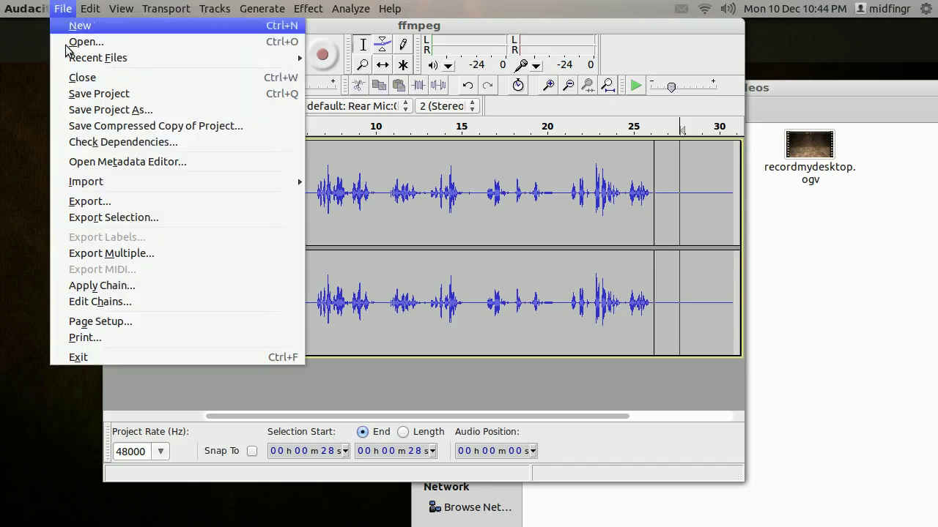
click(106, 203)
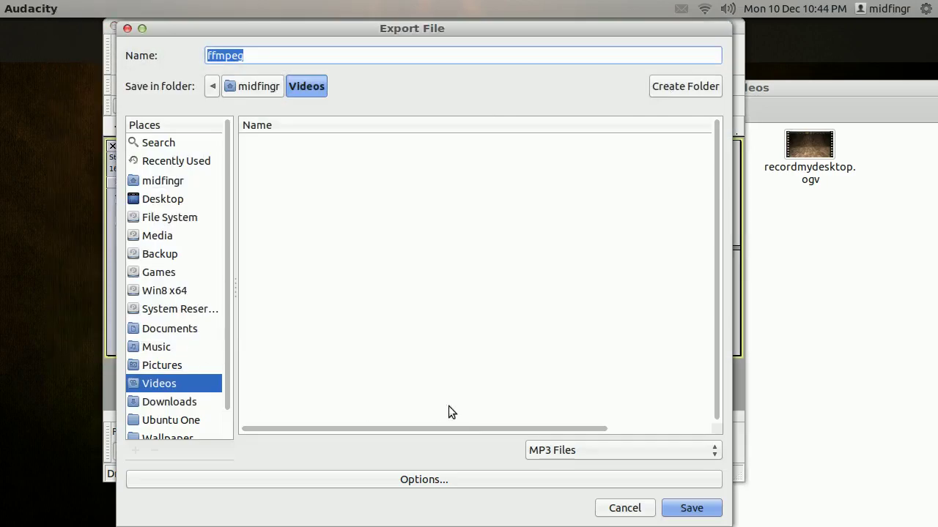
click(551, 456)
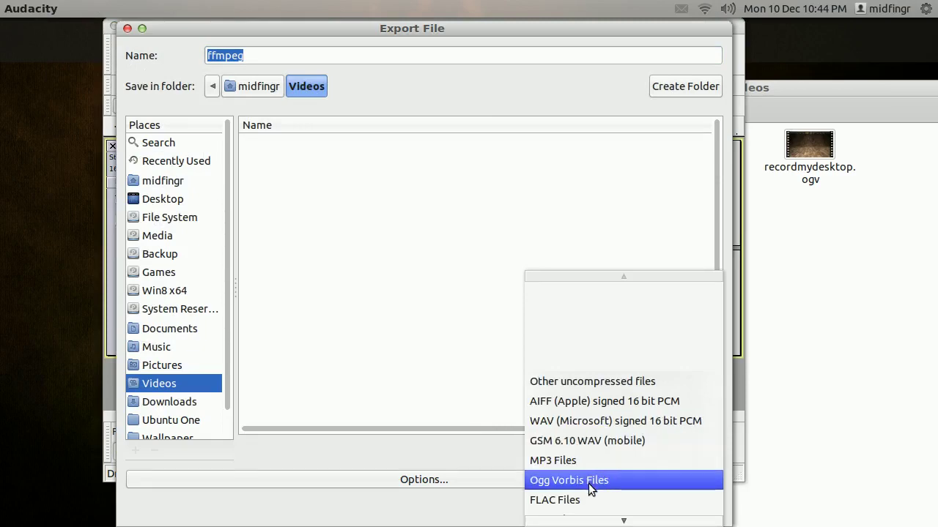
scroll(588, 508, down, 2)
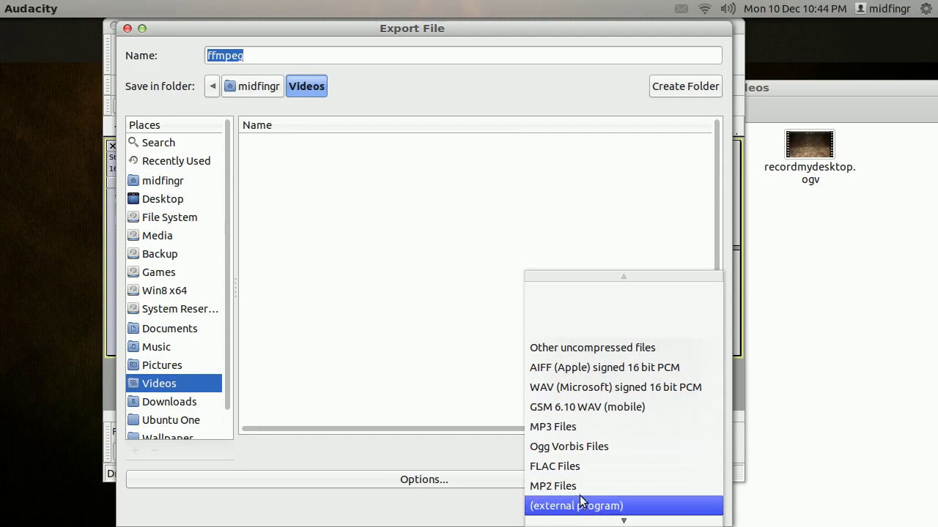
click(565, 432)
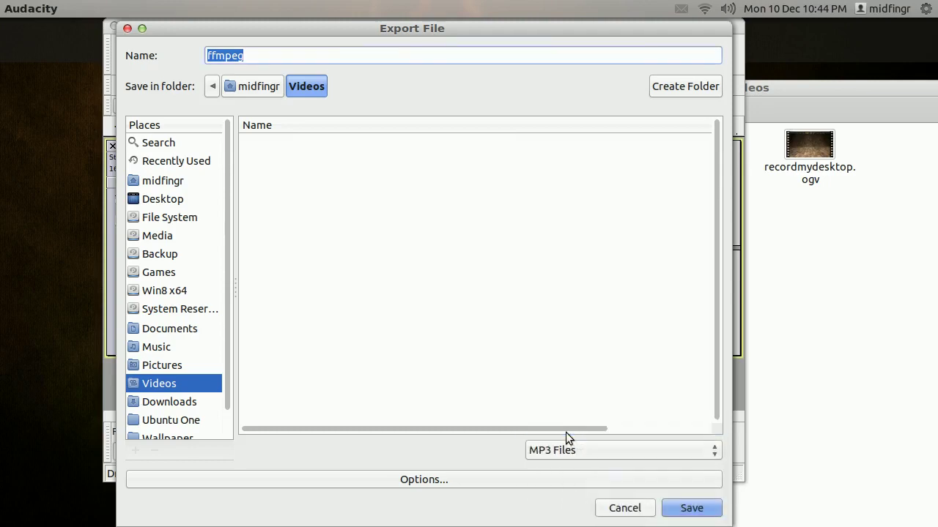
click(416, 481)
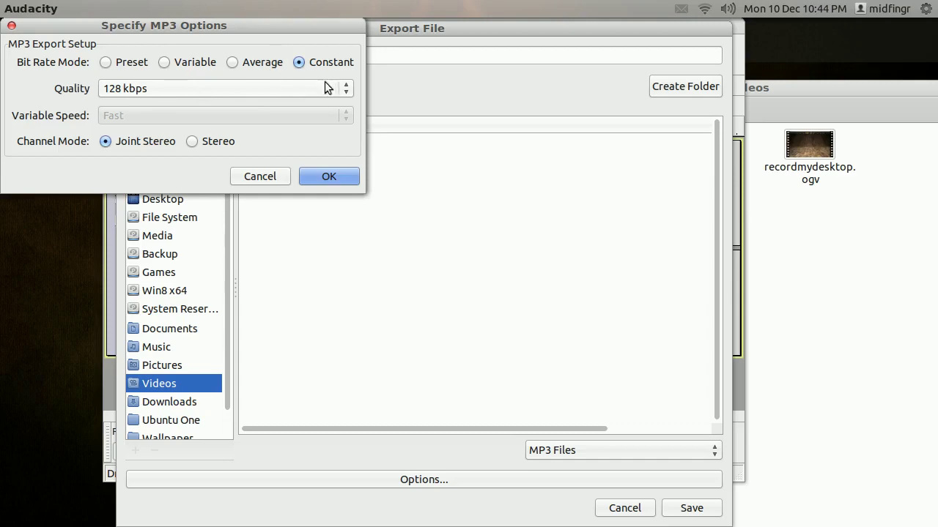
click(334, 183)
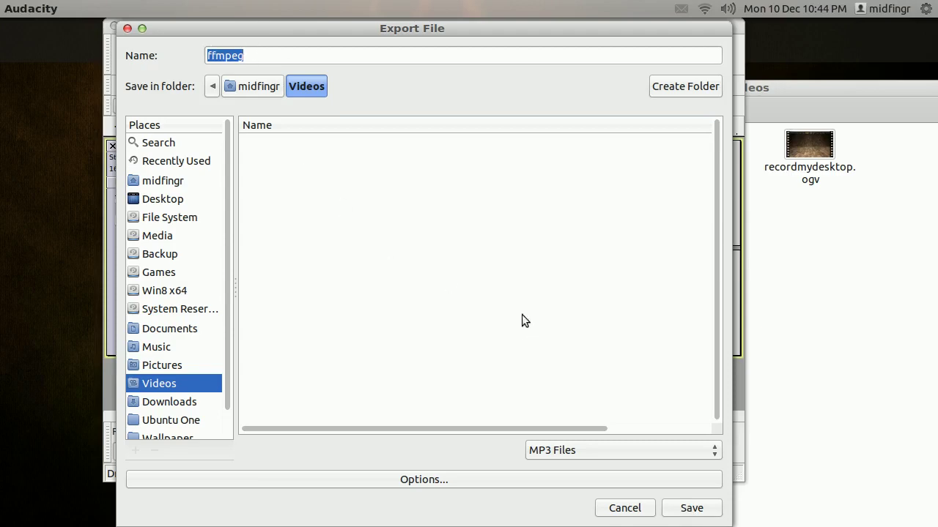
click(691, 509)
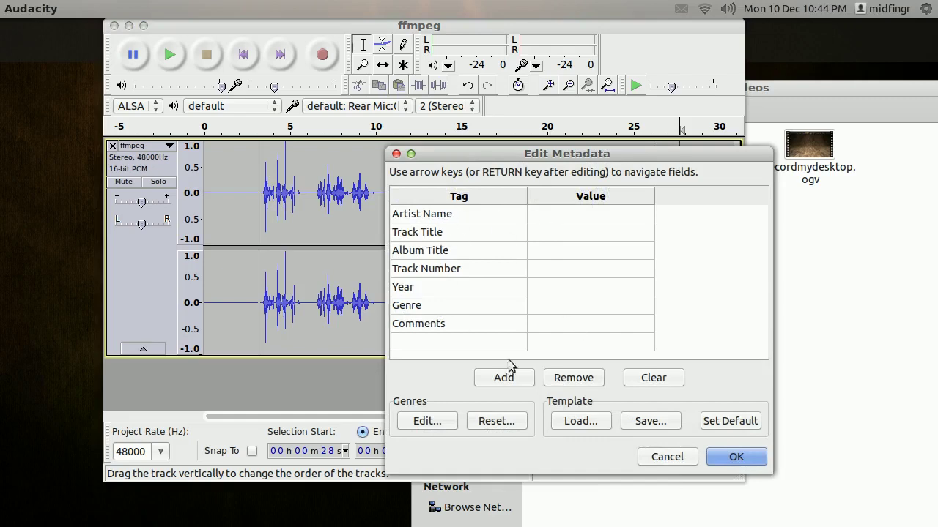
click(728, 456)
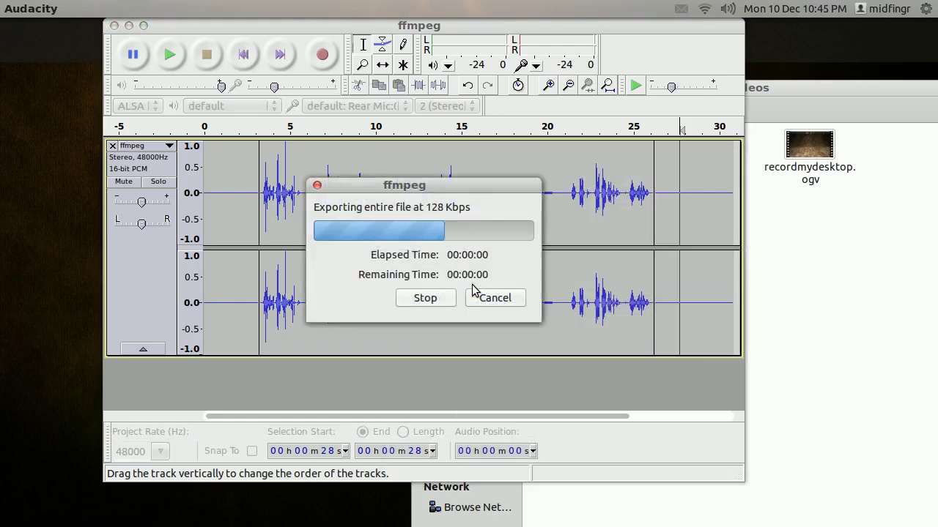
Open ffmpeg.mp3 from the Videos folder with VLC media player.
click(798, 288)
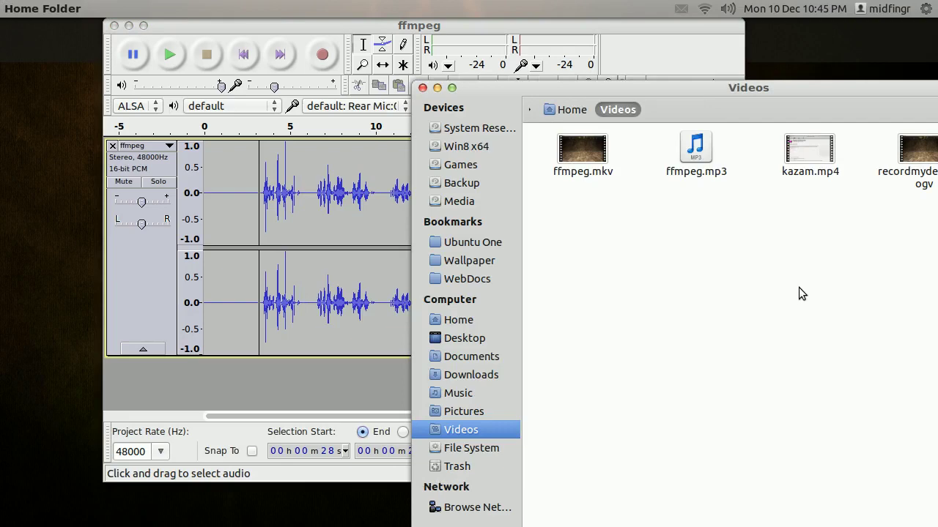
click(699, 173)
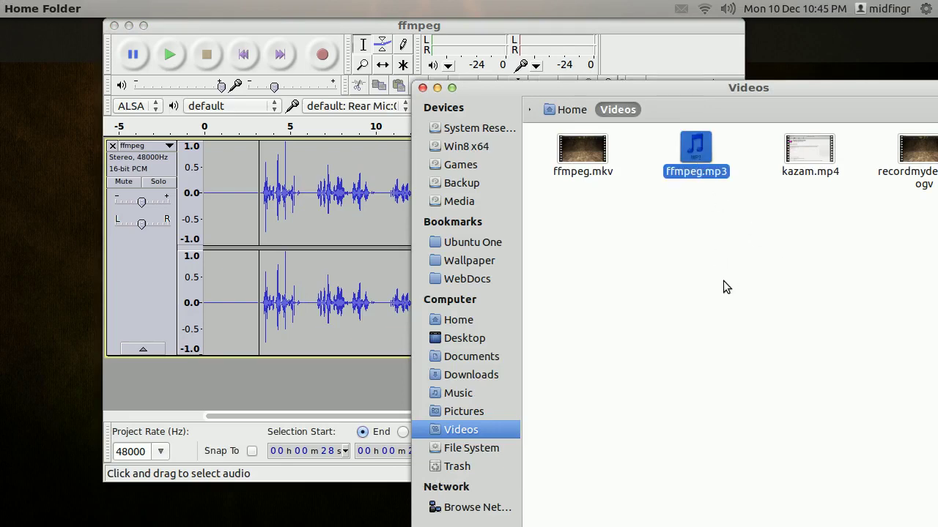
drag(718, 89, 575, 87)
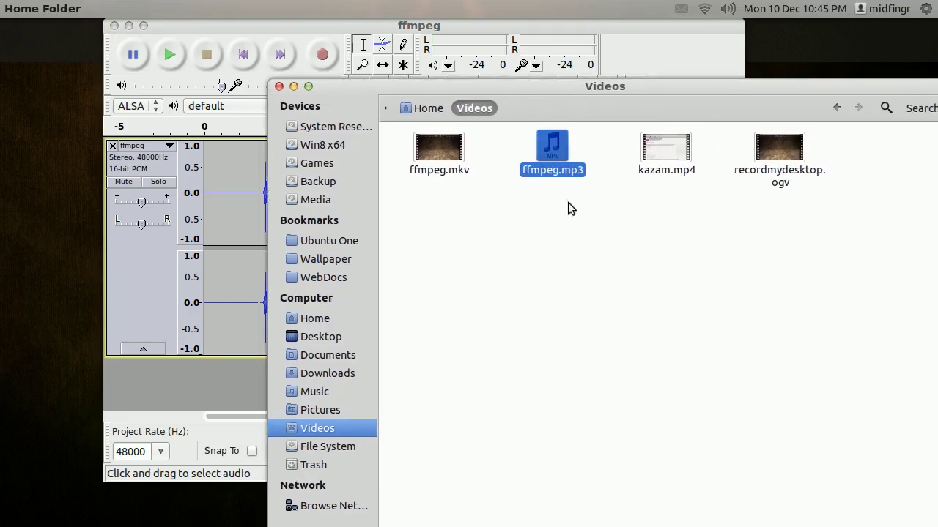
click(577, 238)
right_click(559, 154)
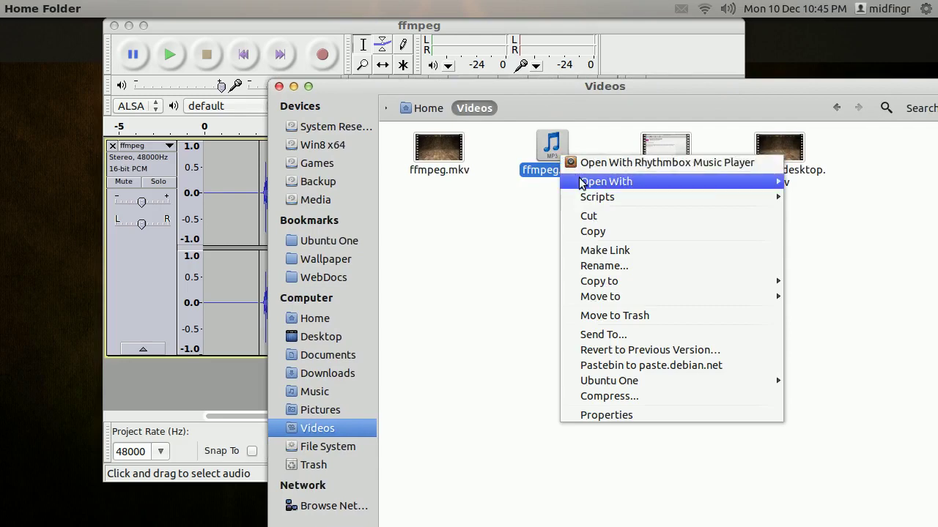
mouse_move(691, 182)
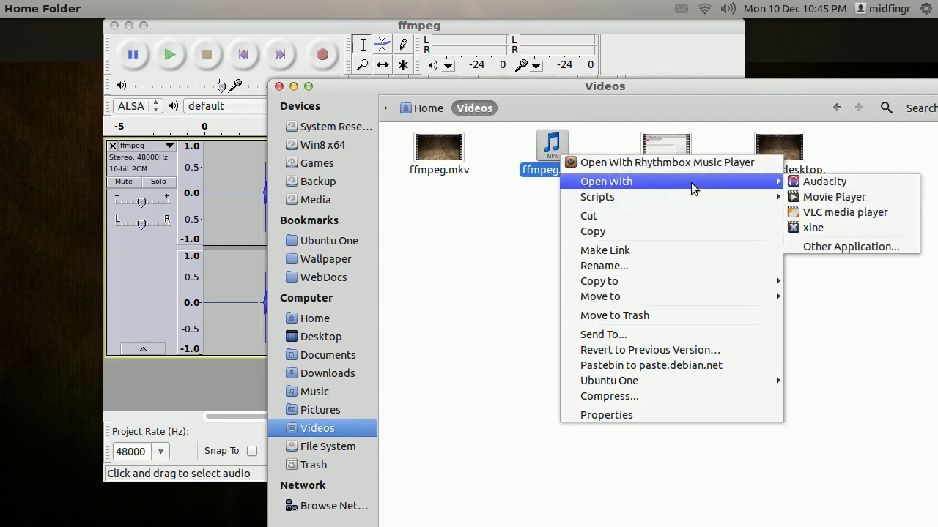
click(856, 217)
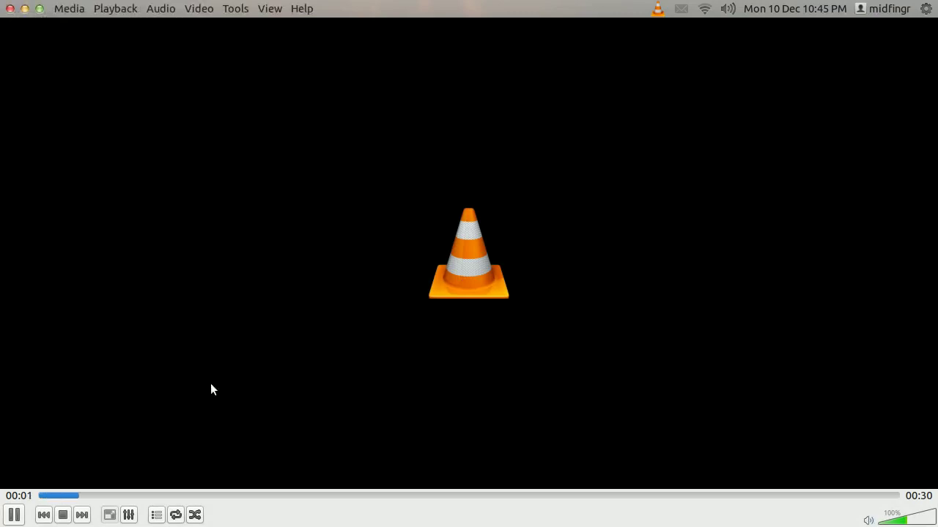
Lower VLC's volume, verify stereo 48000 Hz 128 kb/s in Codec Information, then pause.
click(900, 522)
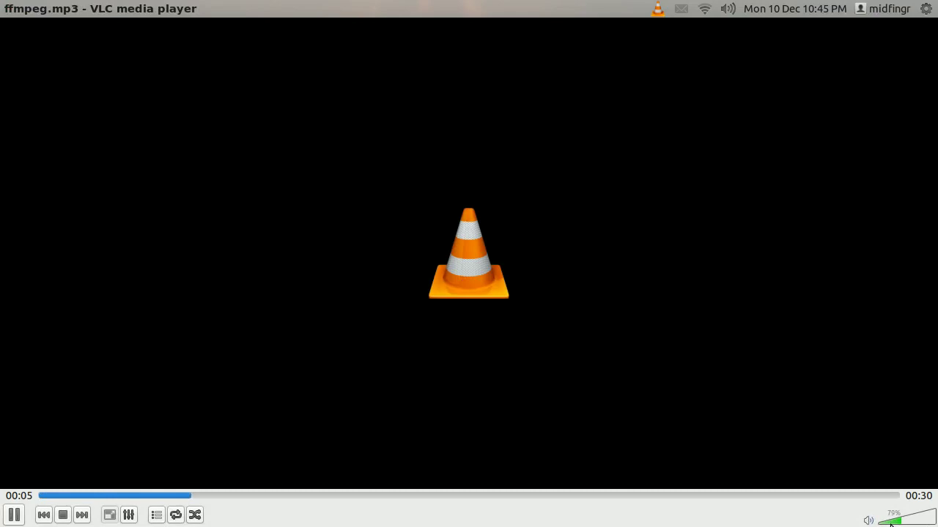
click(892, 522)
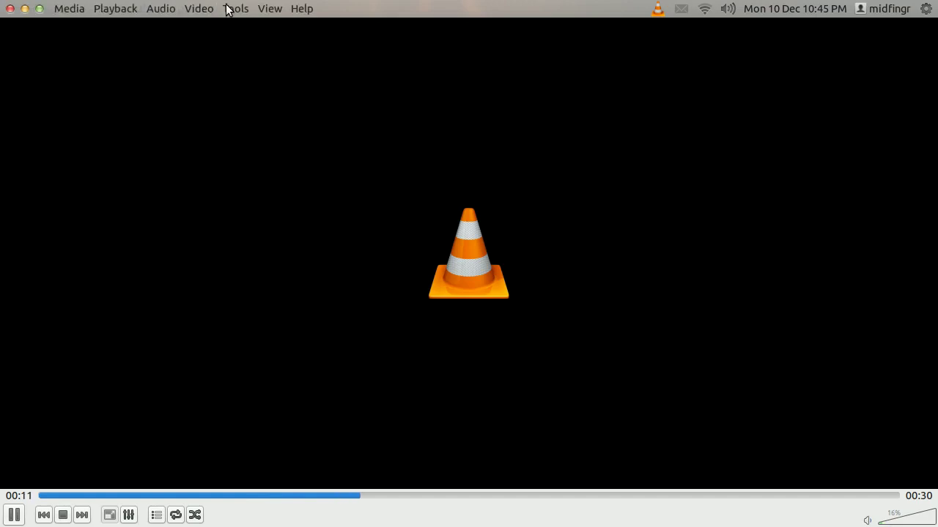
click(235, 9)
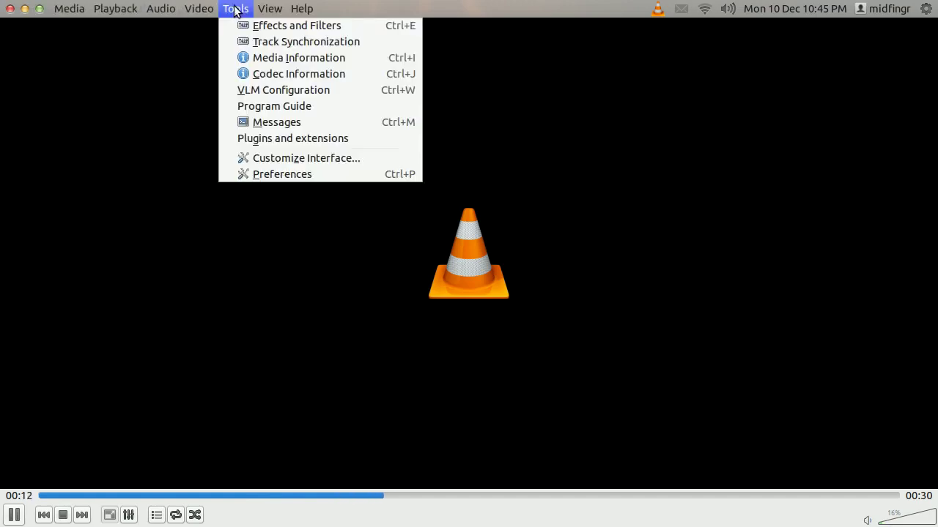
click(274, 74)
click(415, 186)
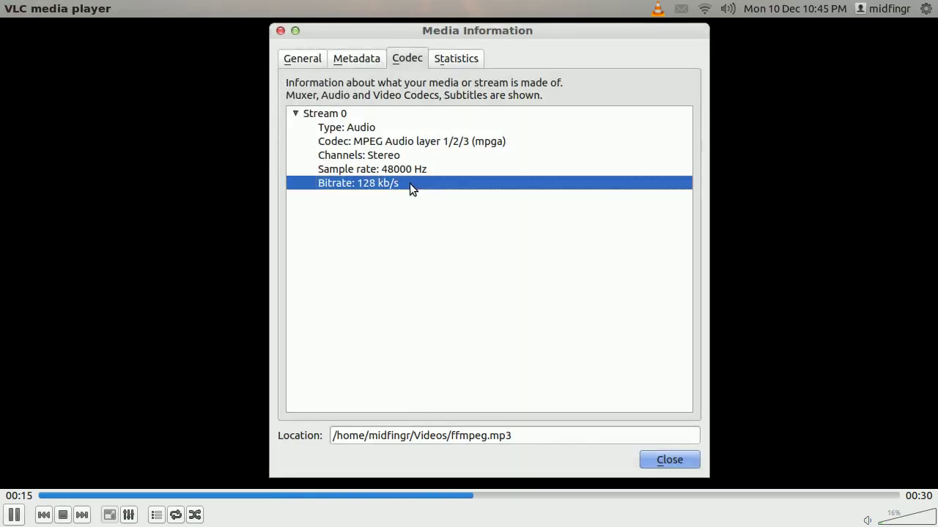
click(404, 171)
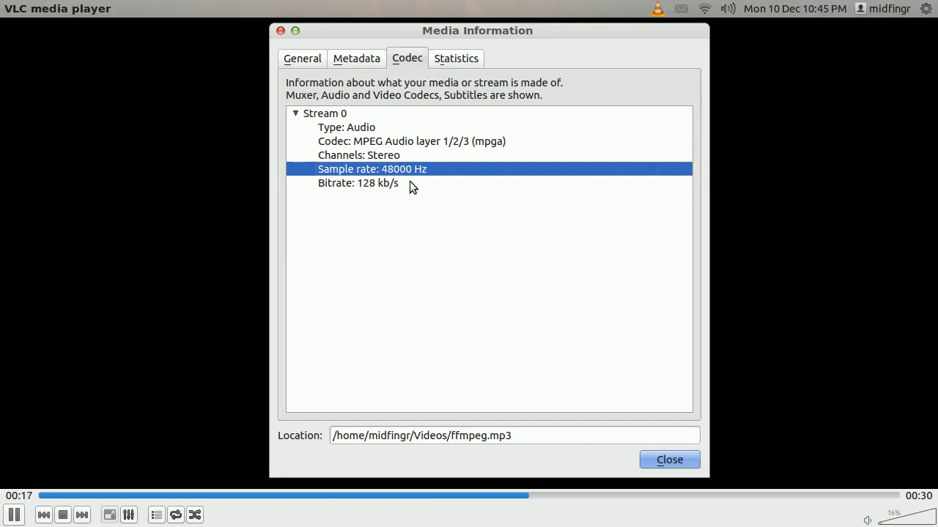
click(354, 186)
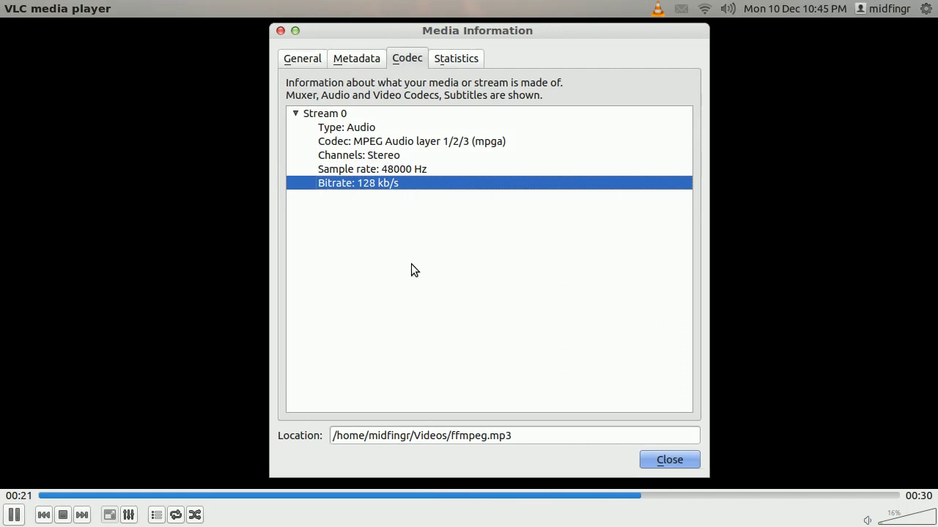
click(666, 461)
key(space)
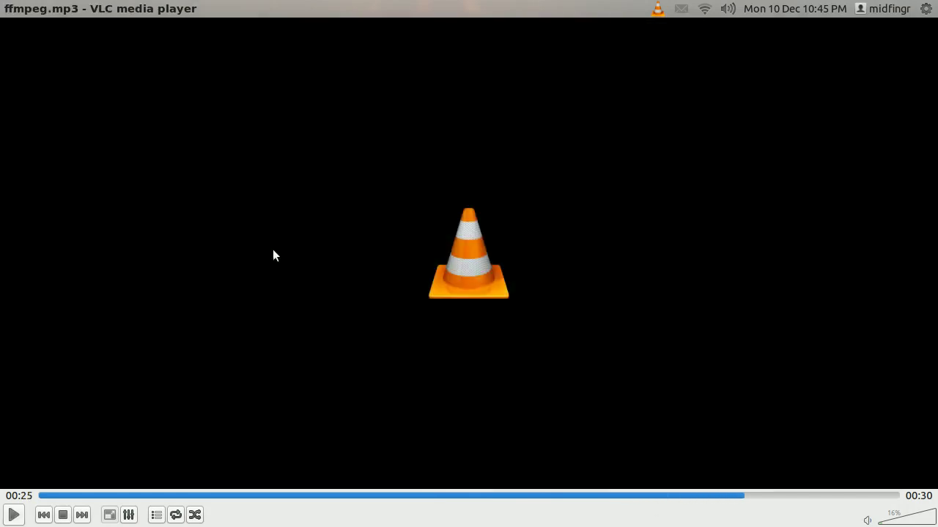
Quit VLC and close the Audacity project without saving.
click(8, 8)
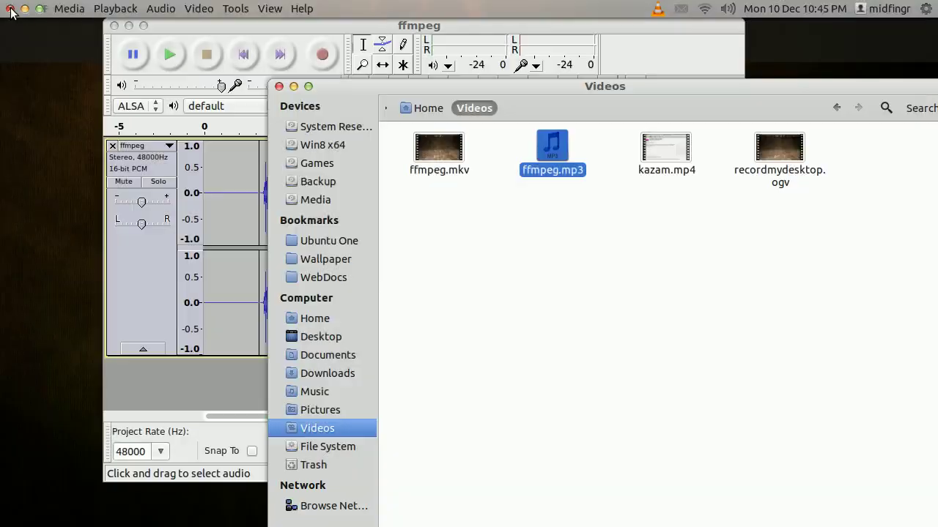
click(558, 291)
click(142, 311)
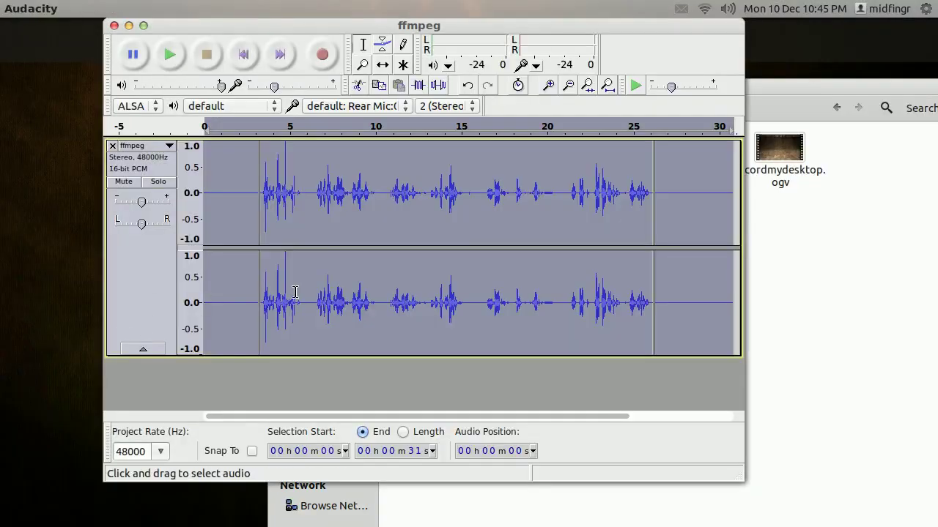
key(ctrl+w)
click(369, 305)
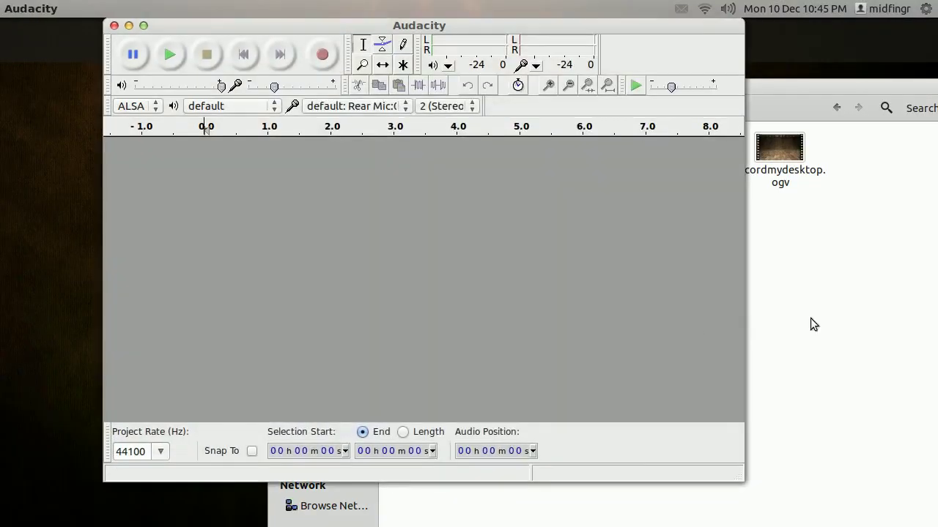
Select recordmydesktop.ogv in the Videos folder.
click(873, 322)
click(651, 167)
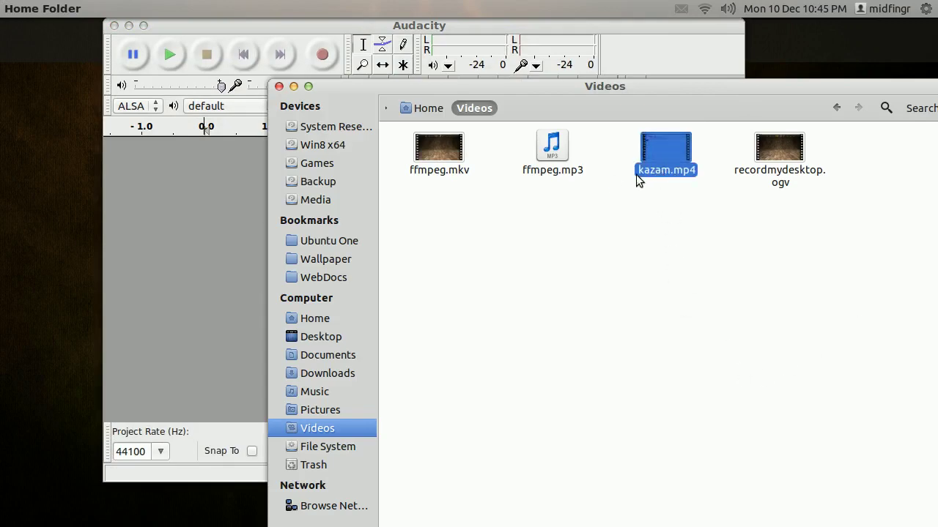
drag(666, 92, 485, 86)
click(608, 140)
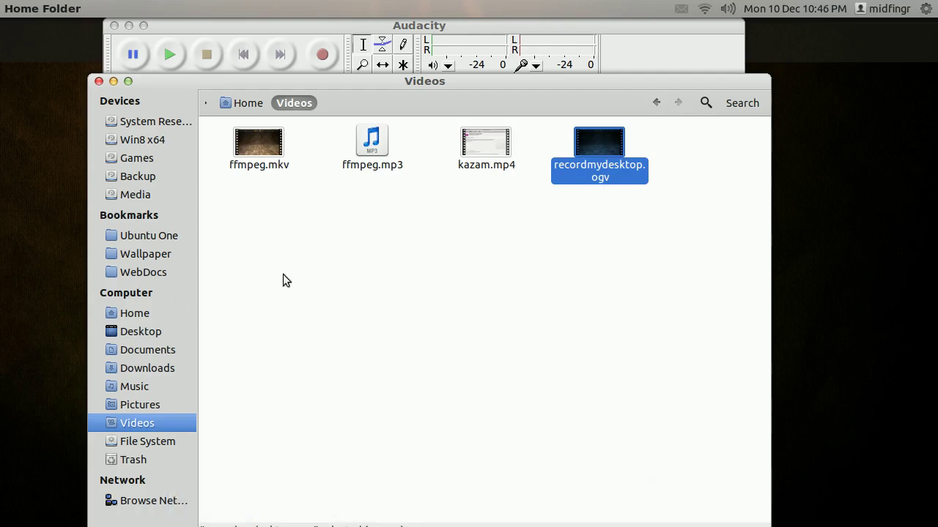
mouse_move(2, 35)
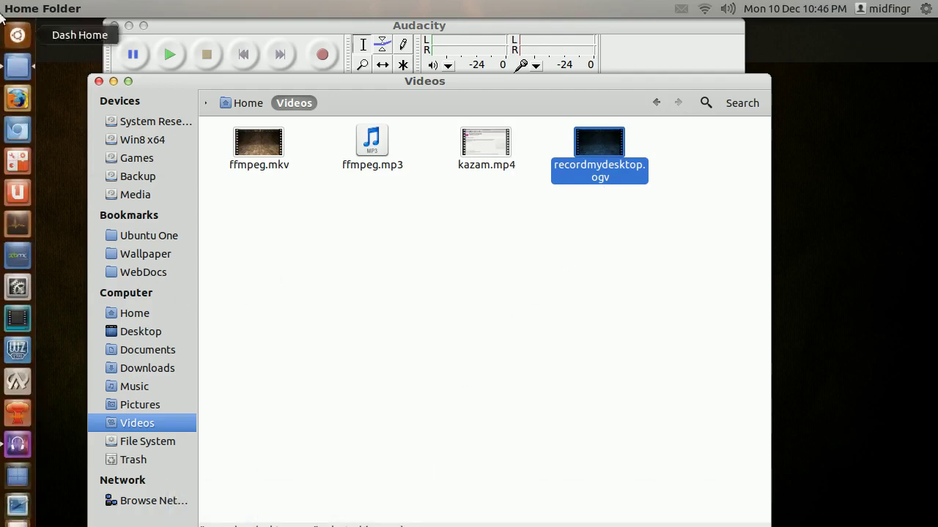
Launch Transmageddon and choose recordmydesktop.ogv as the input file.
click(21, 418)
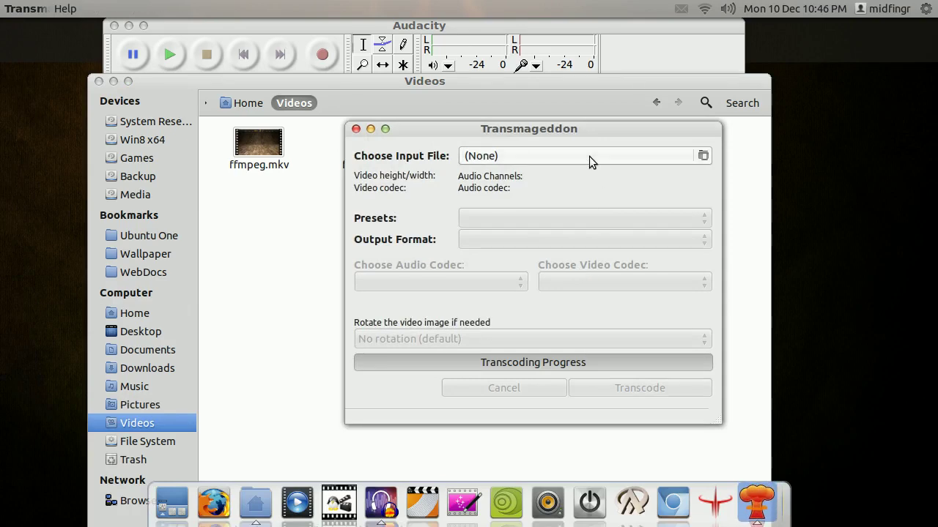
click(531, 158)
click(378, 194)
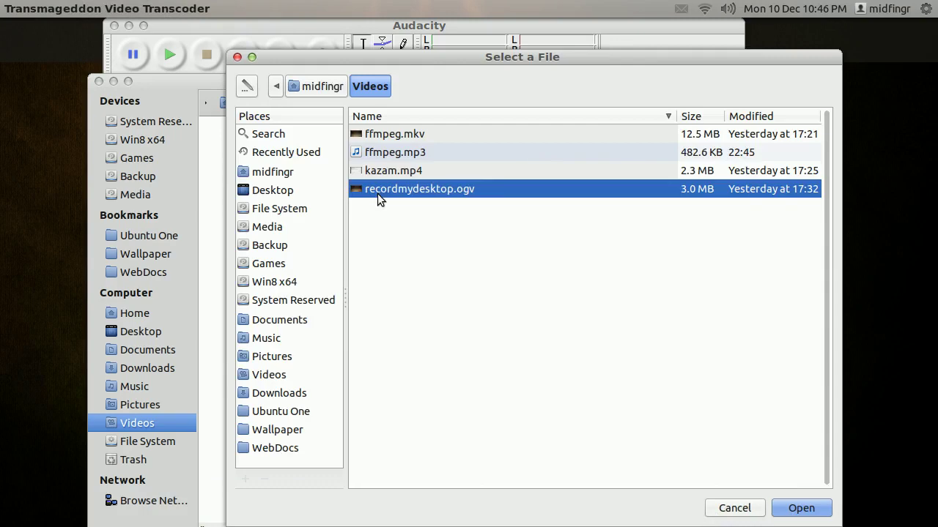
click(801, 507)
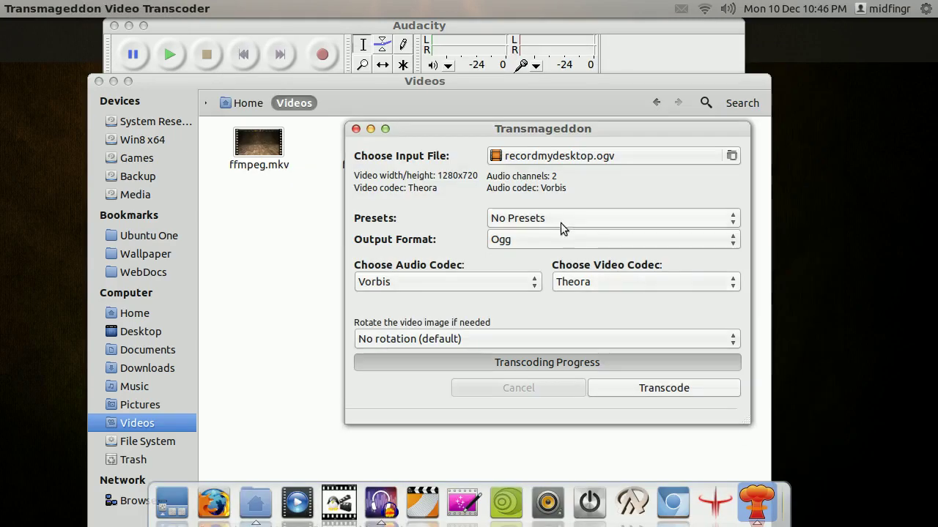
Set the Transmageddon output format to MPEG4.
click(593, 241)
click(593, 239)
click(593, 241)
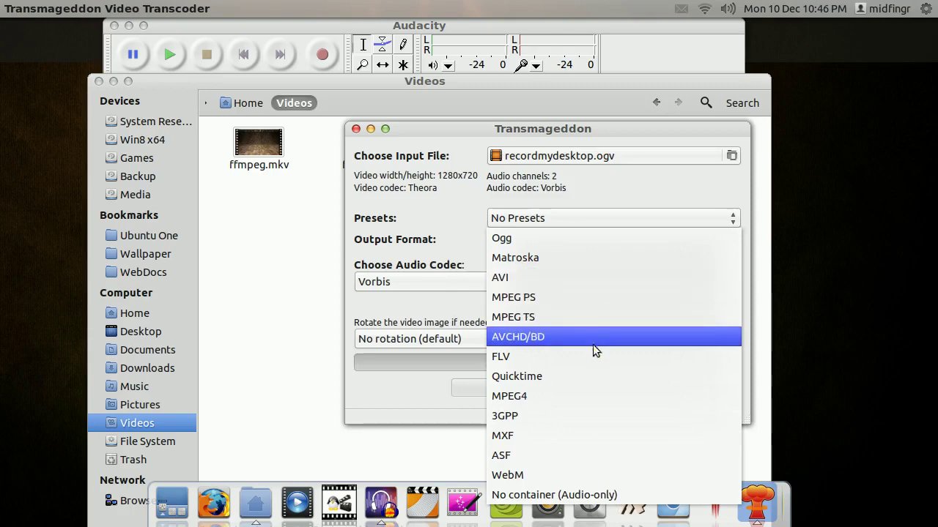
click(519, 396)
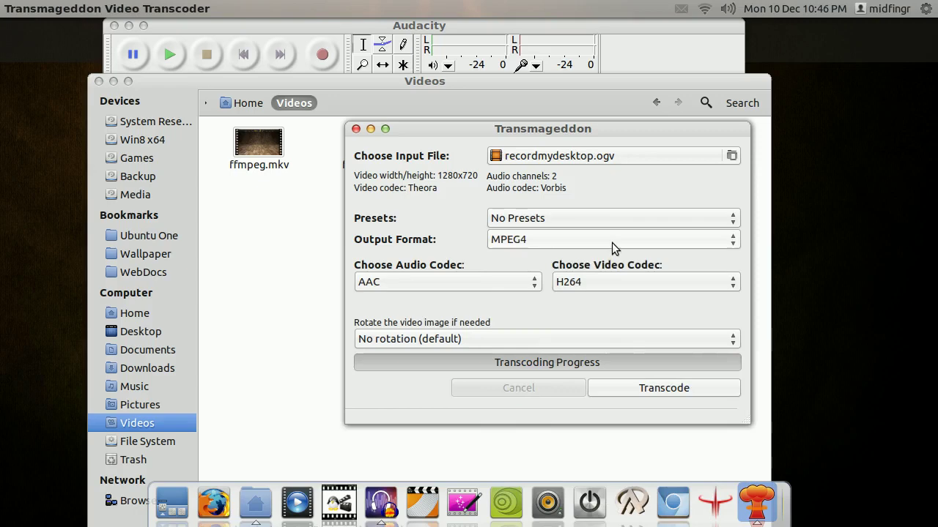
Keep AAC audio with H264 video and start transcoding to MP4.
click(370, 288)
click(368, 285)
click(368, 284)
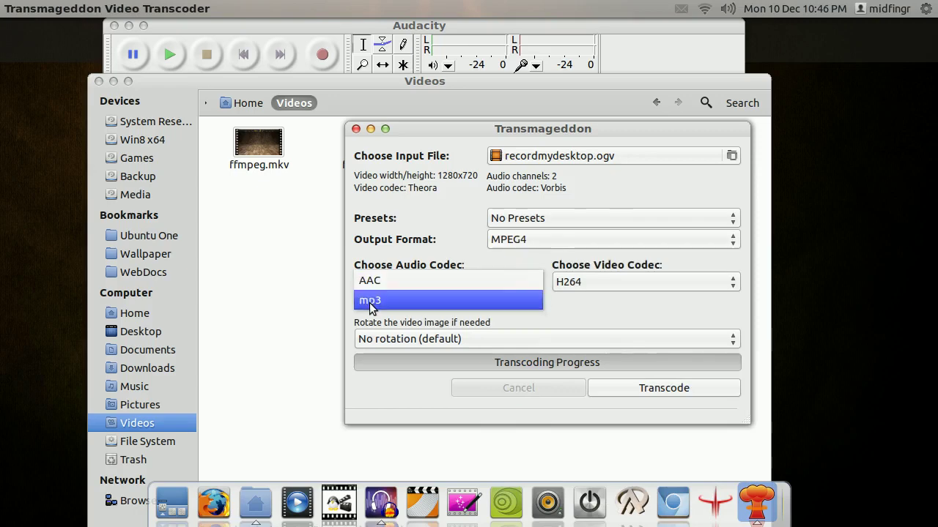
click(370, 306)
click(405, 283)
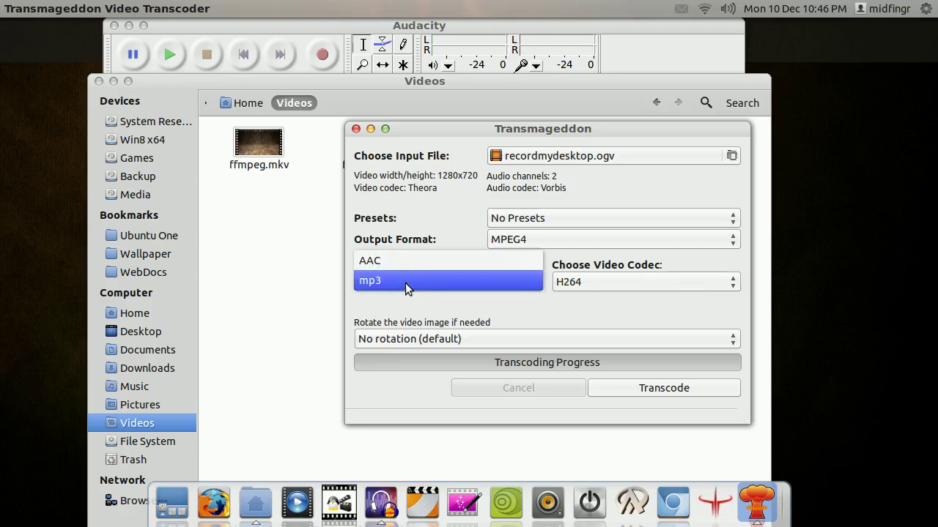
click(397, 265)
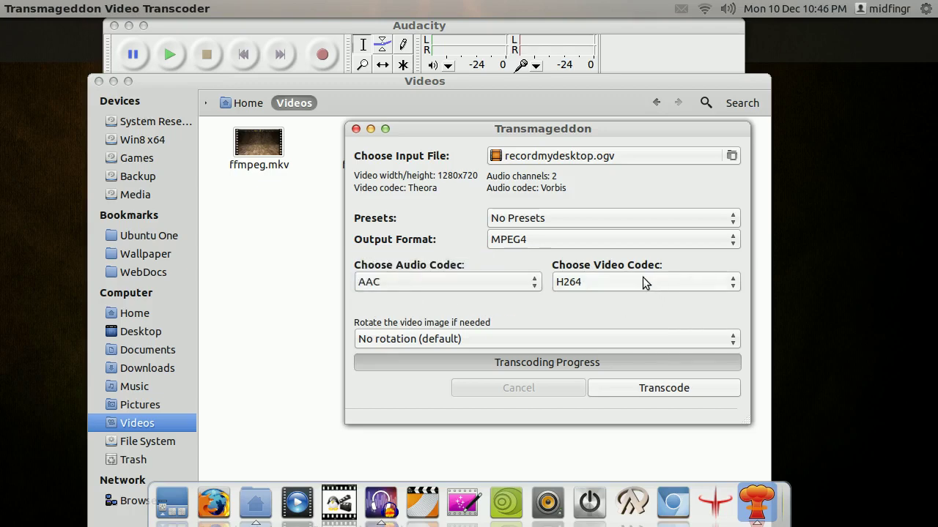
click(664, 388)
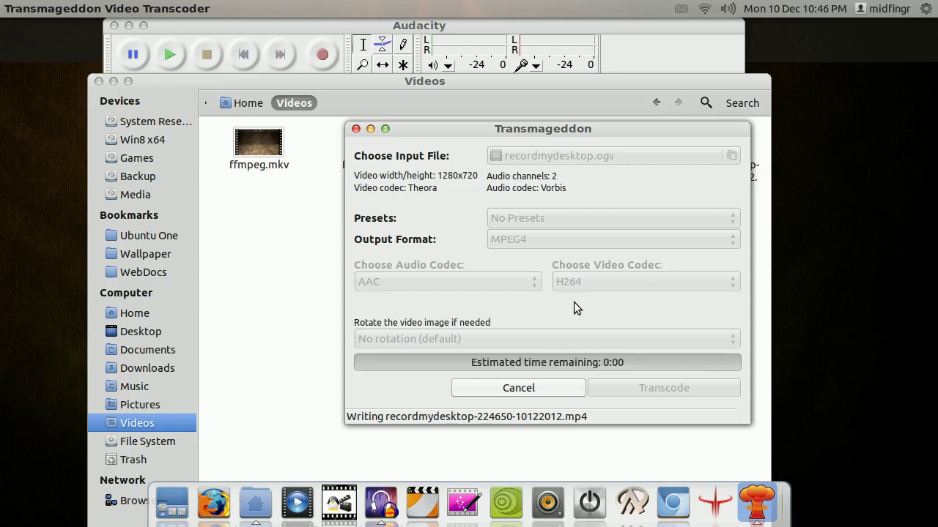
click(356, 129)
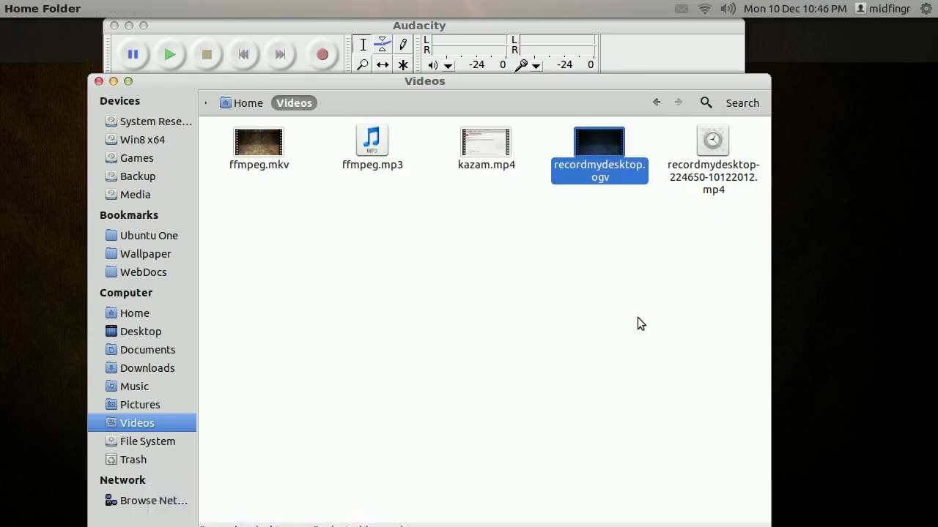
click(744, 189)
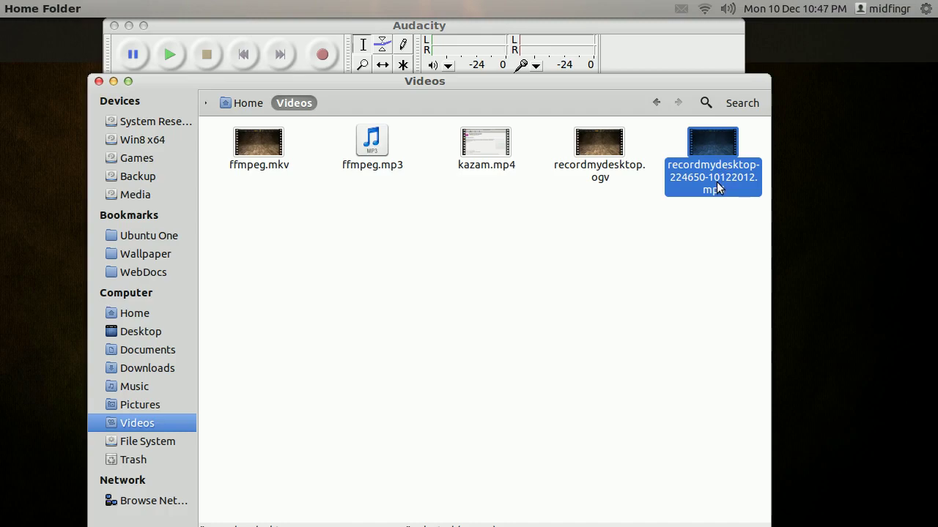
right_click(718, 188)
click(670, 208)
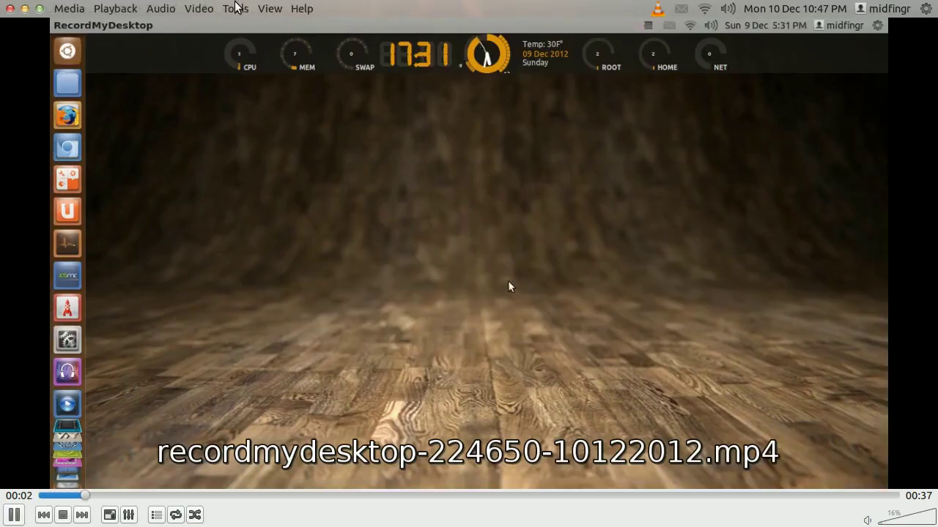
click(235, 8)
click(264, 73)
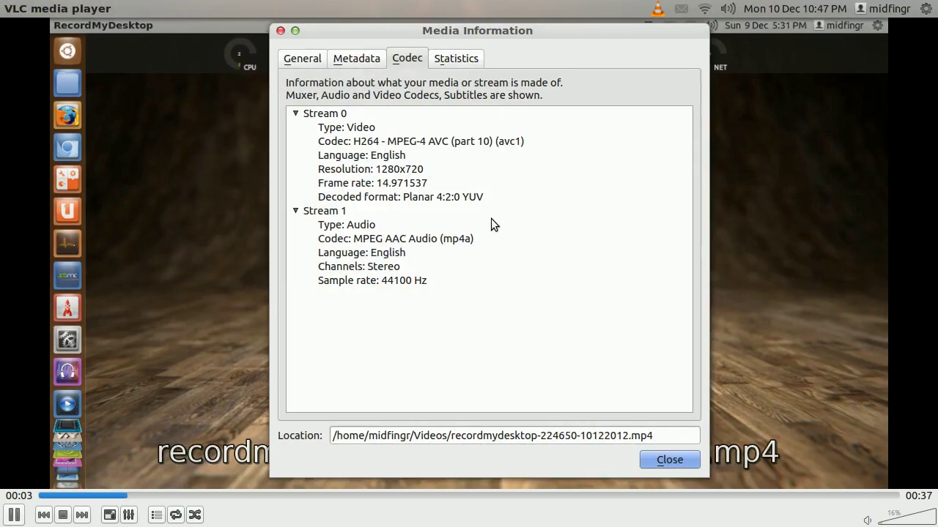
click(360, 130)
click(368, 145)
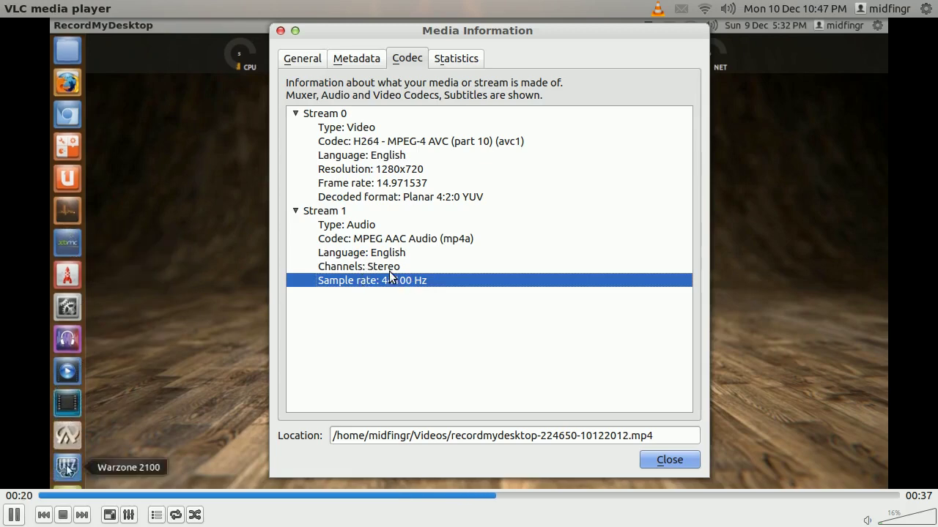
click(669, 460)
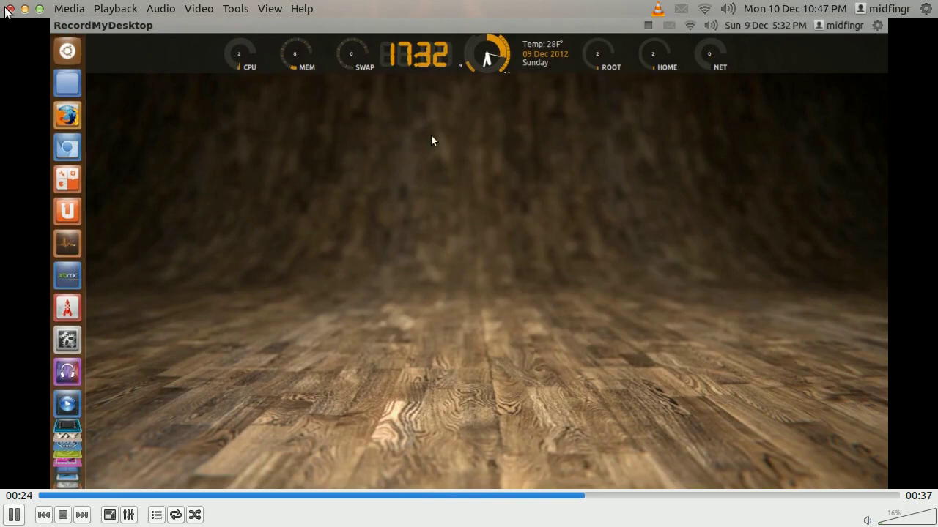
click(9, 8)
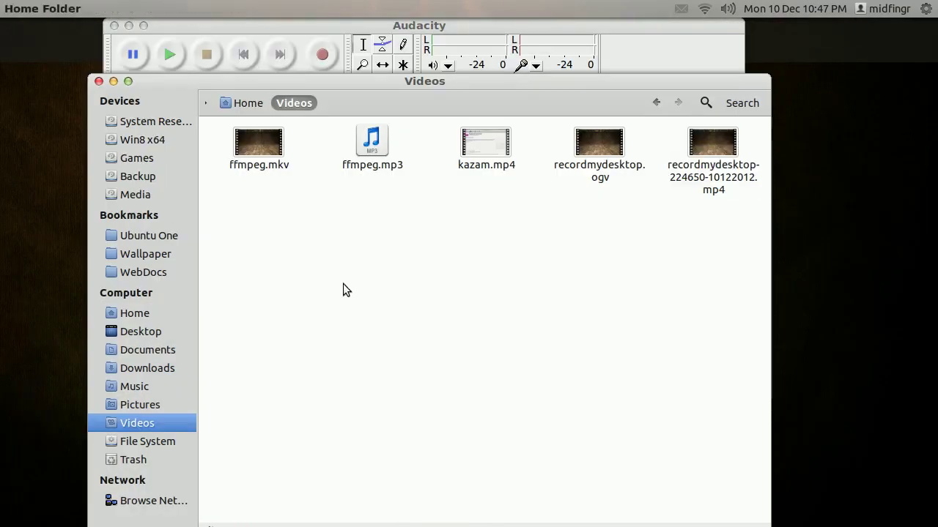
Drag recordmydesktop-224650-10122012.mp4 into Audacity as a mono track and minimize the file manager.
click(701, 154)
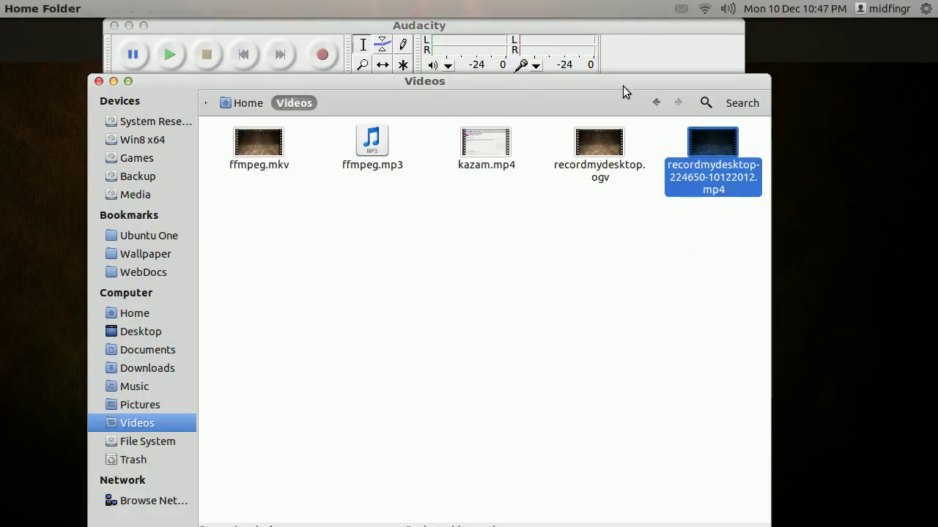
drag(622, 85, 790, 135)
drag(887, 212, 186, 242)
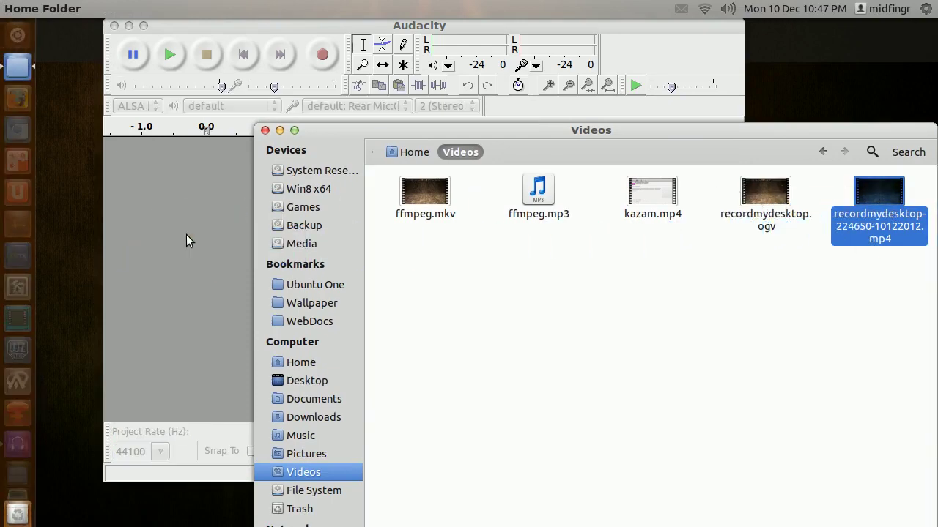
click(166, 302)
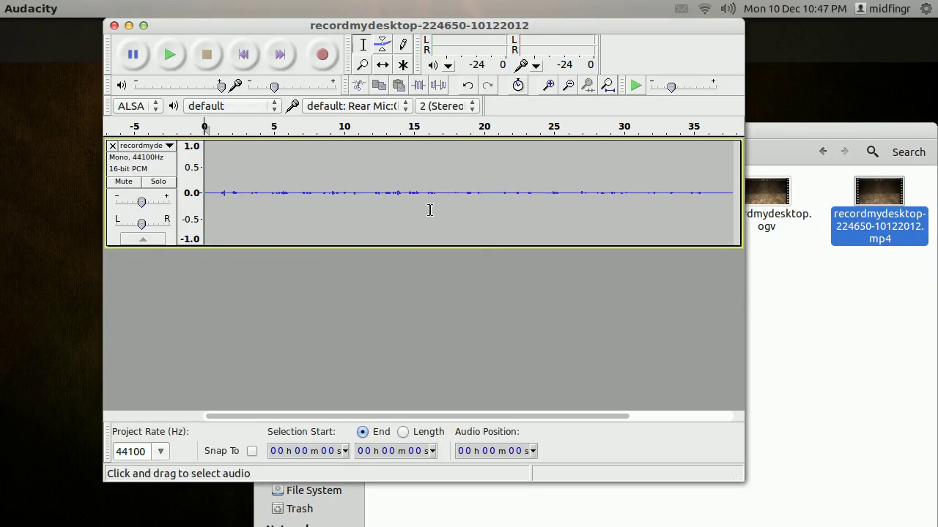
click(891, 301)
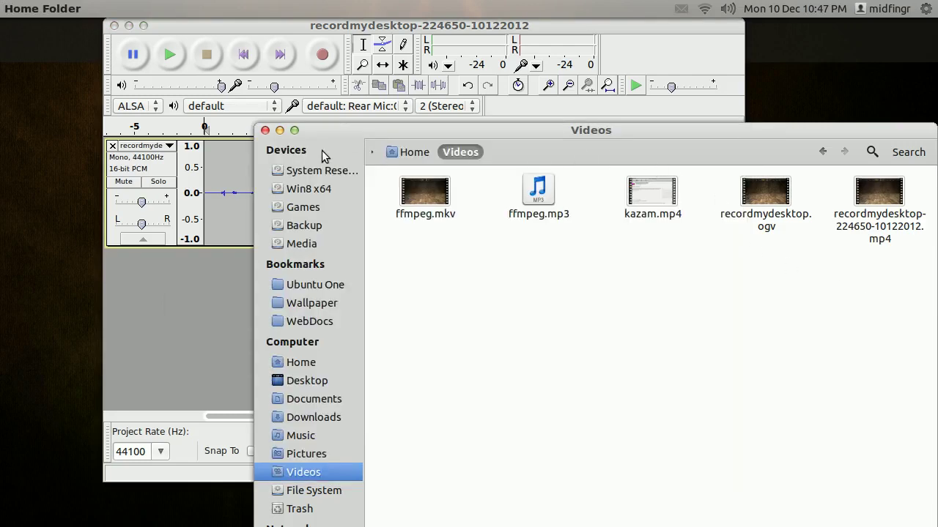
click(279, 130)
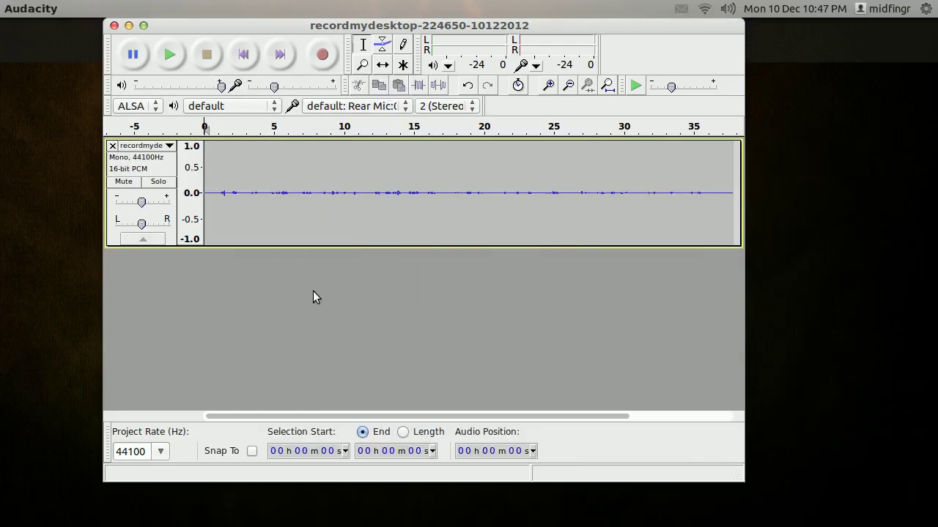
Make the audio track taller and return the edit point to the track start.
drag(224, 248, 230, 267)
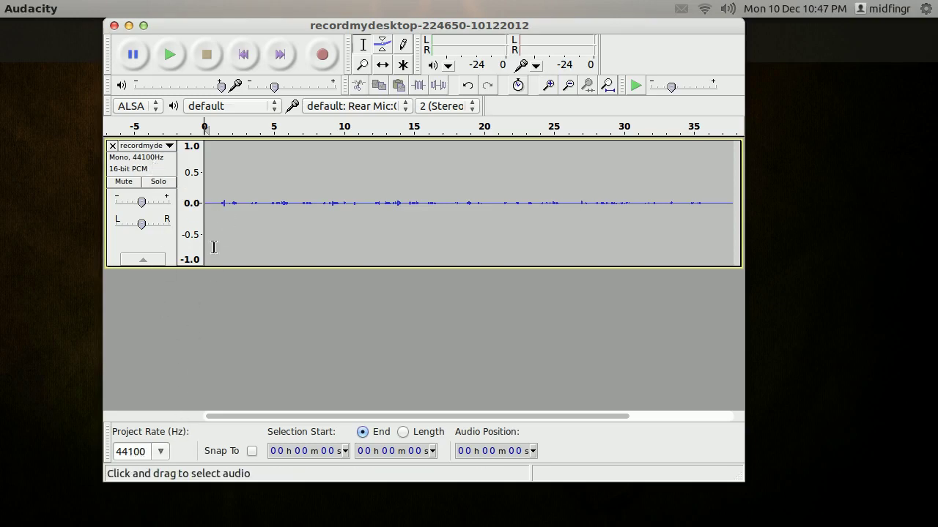
click(226, 218)
key(Home)
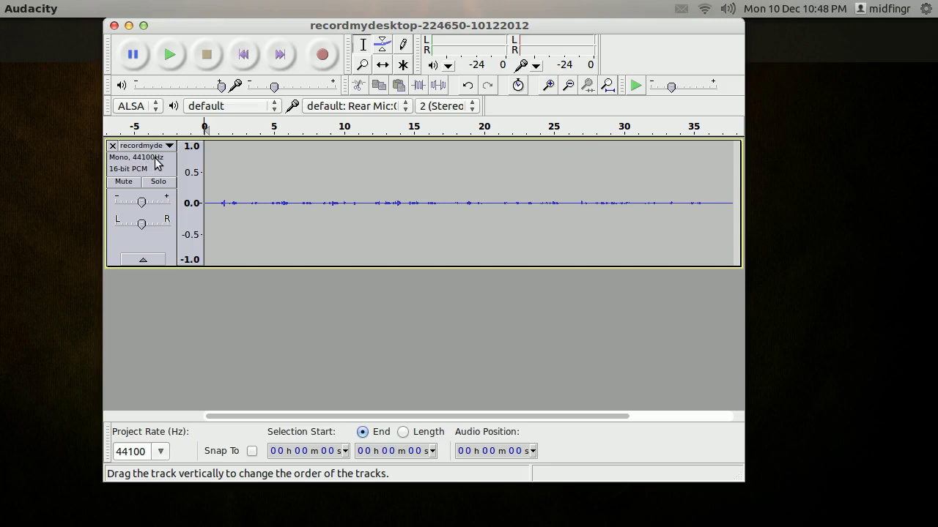
Add a new empty stereo track via Tracks > Add New > Stereo Track.
mouse_move(241, 9)
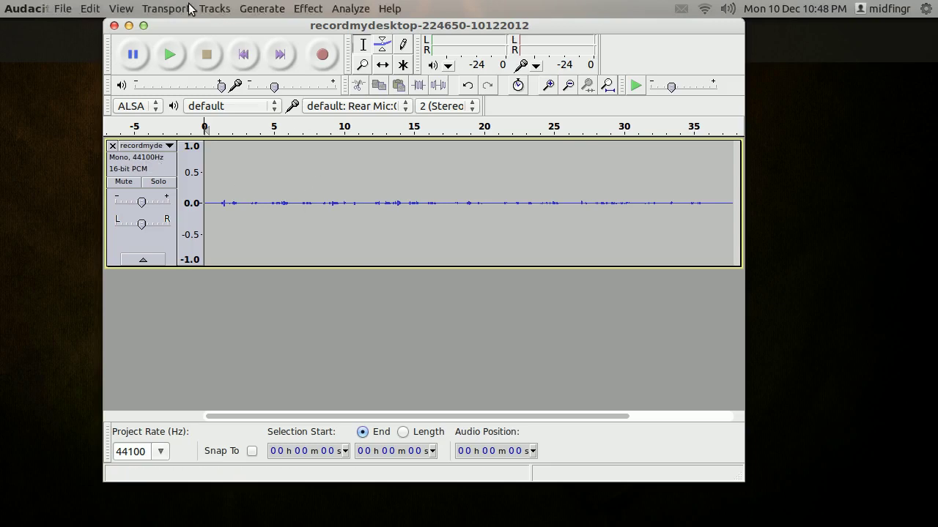
click(222, 9)
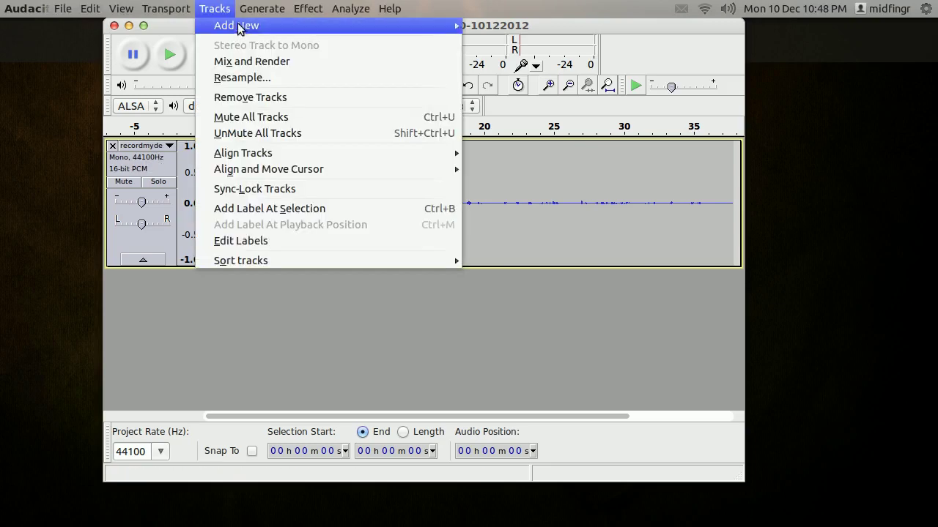
mouse_move(373, 33)
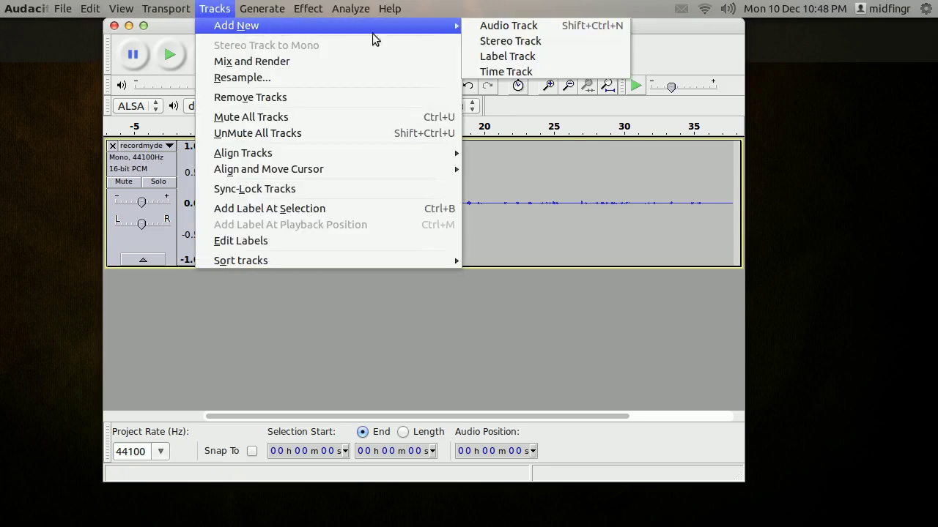
click(527, 40)
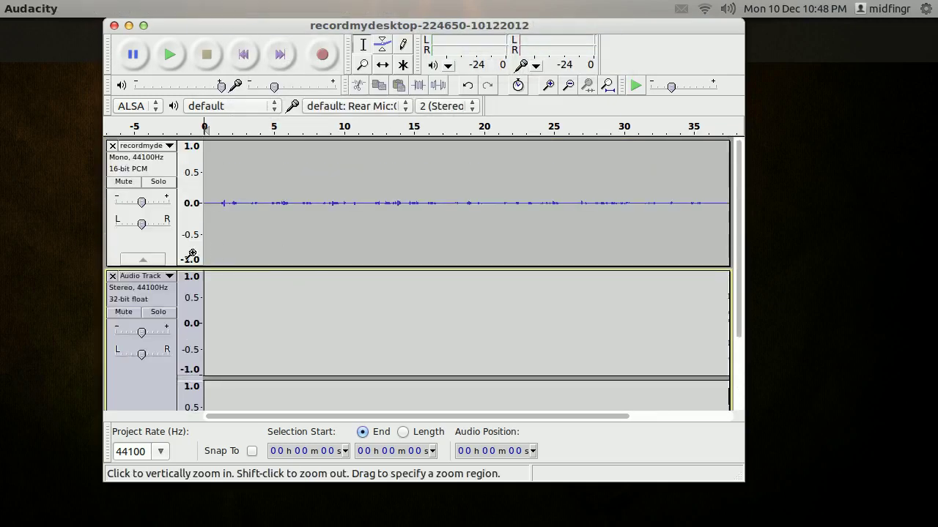
Copy the mono recording's audio and paste it into the stereo track.
click(154, 247)
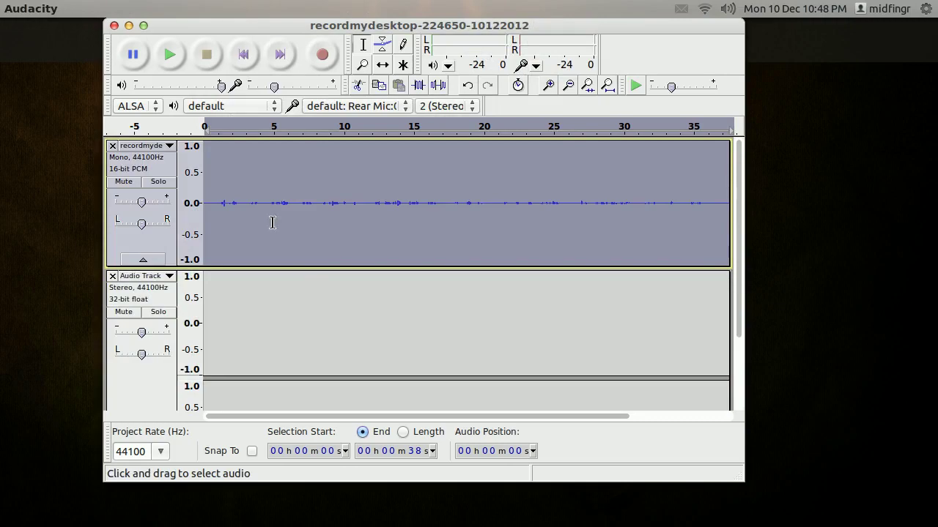
click(101, 9)
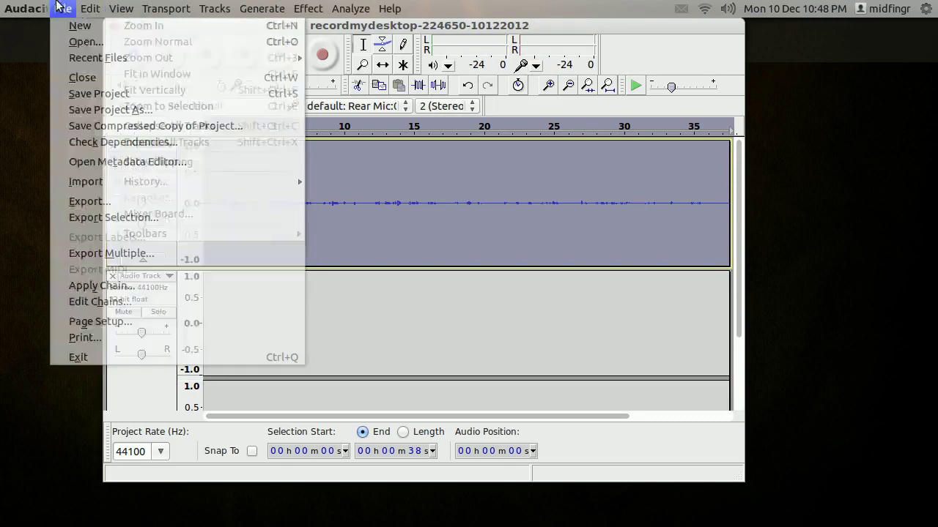
click(109, 105)
click(157, 389)
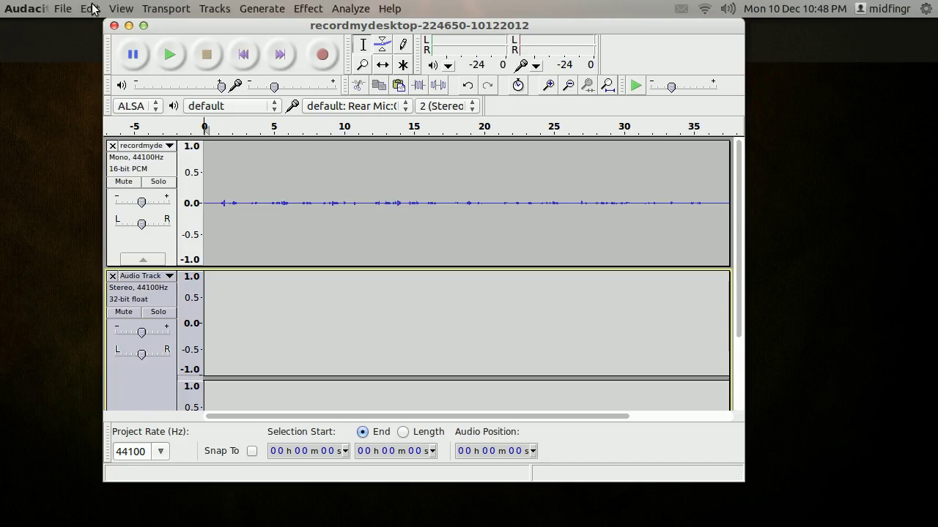
click(89, 8)
click(109, 114)
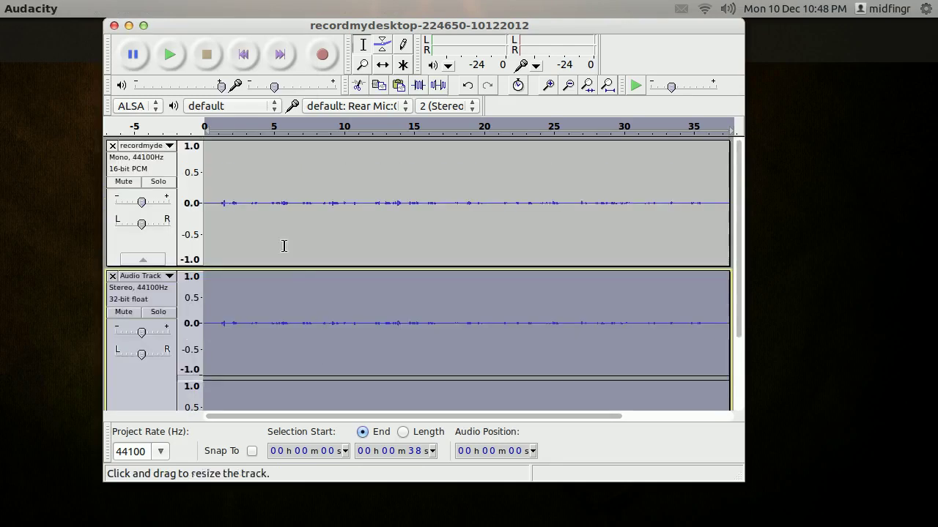
Close the mono track and apply Normalize at -1.0 dB to the stereo track.
click(112, 146)
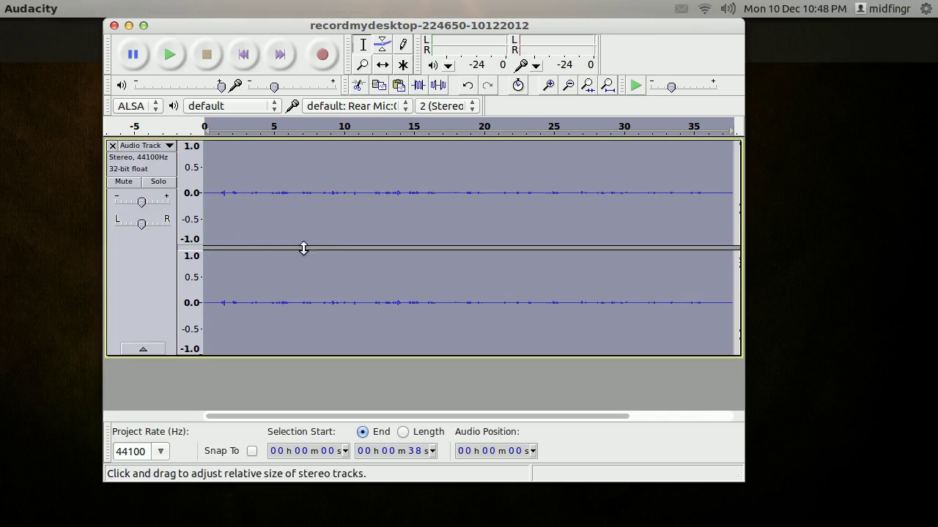
click(307, 8)
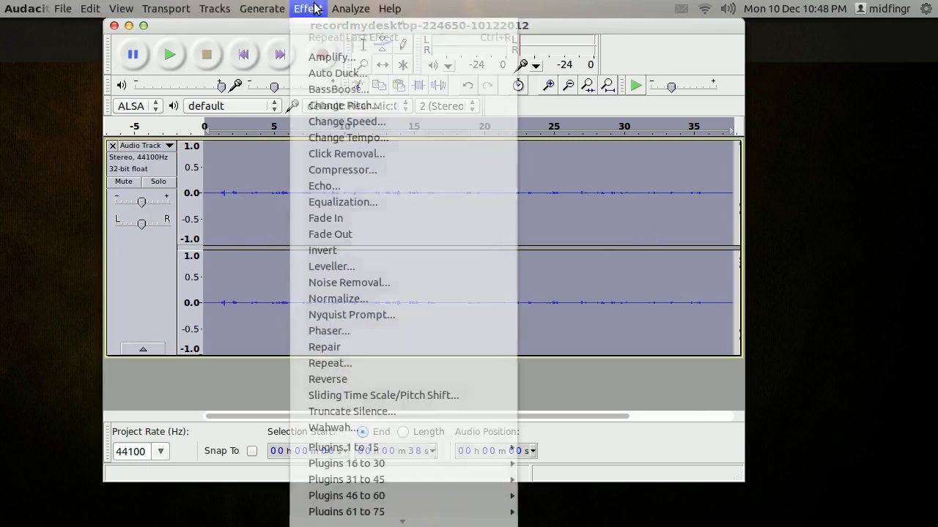
click(408, 299)
click(513, 318)
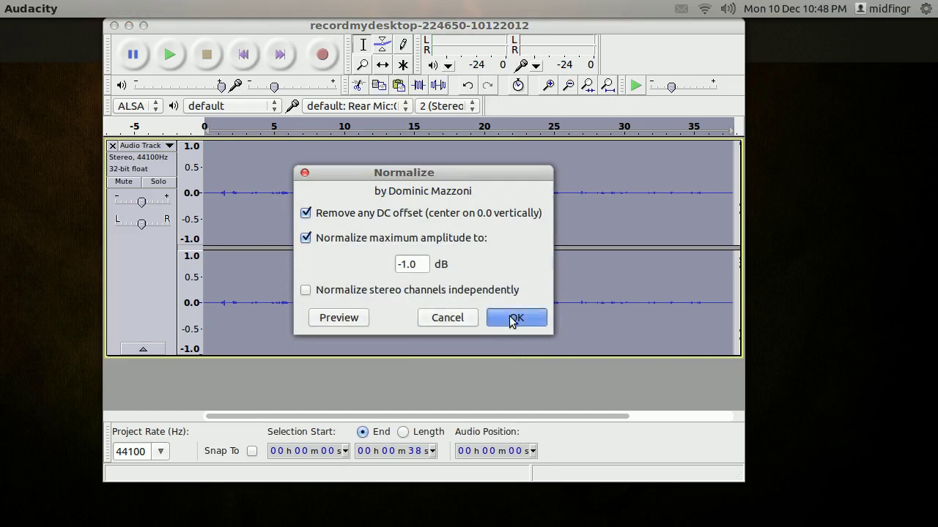